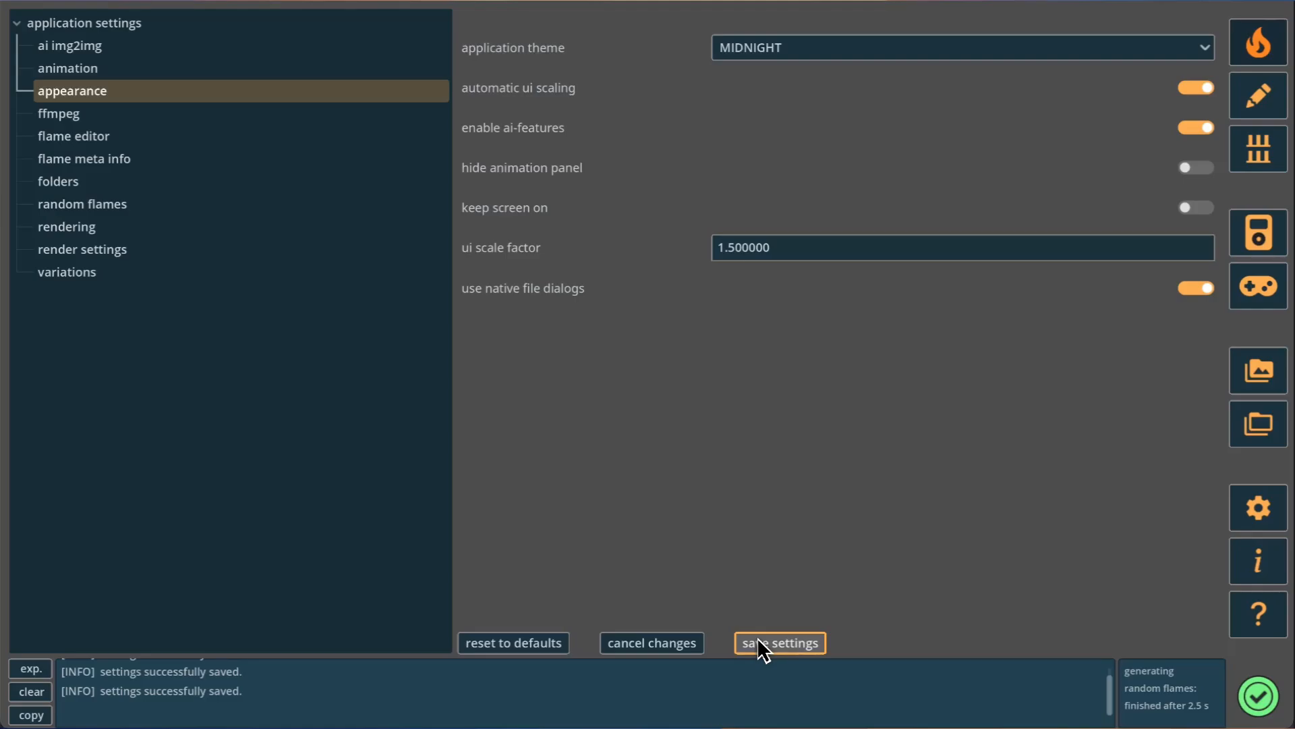
click(811, 251)
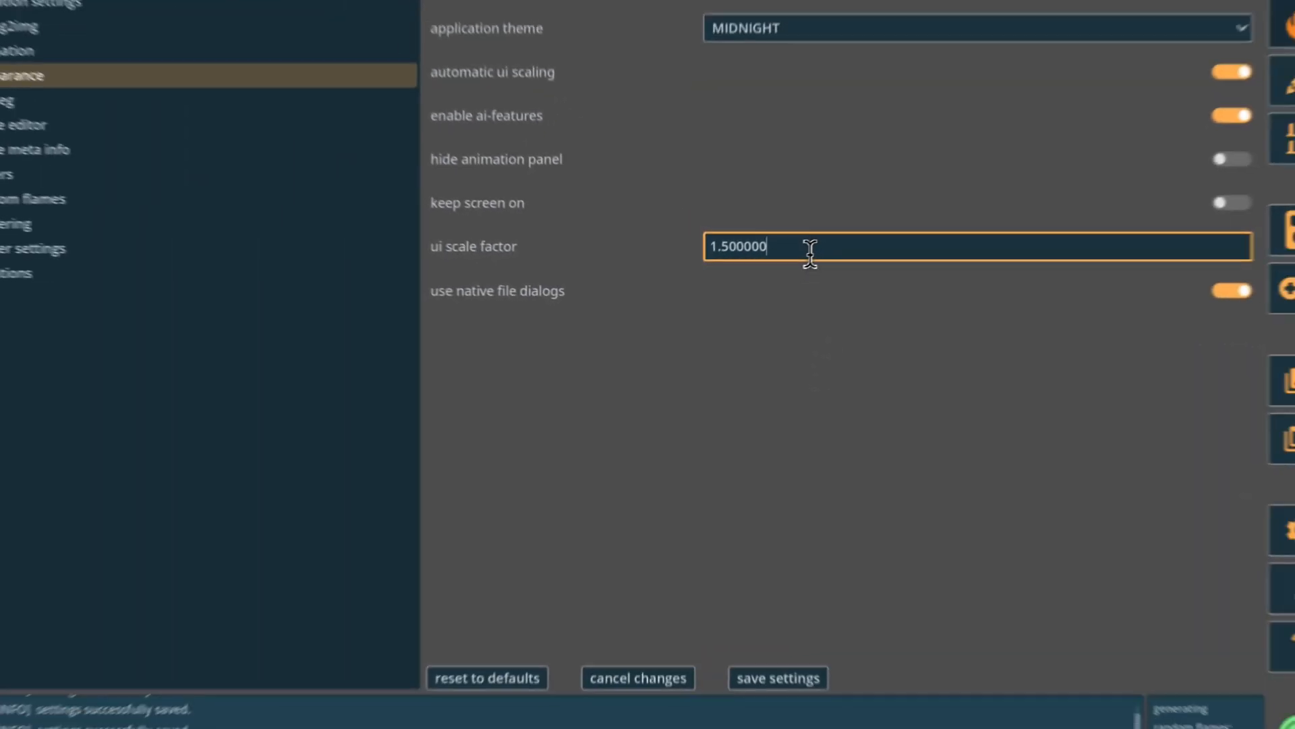
text(11)
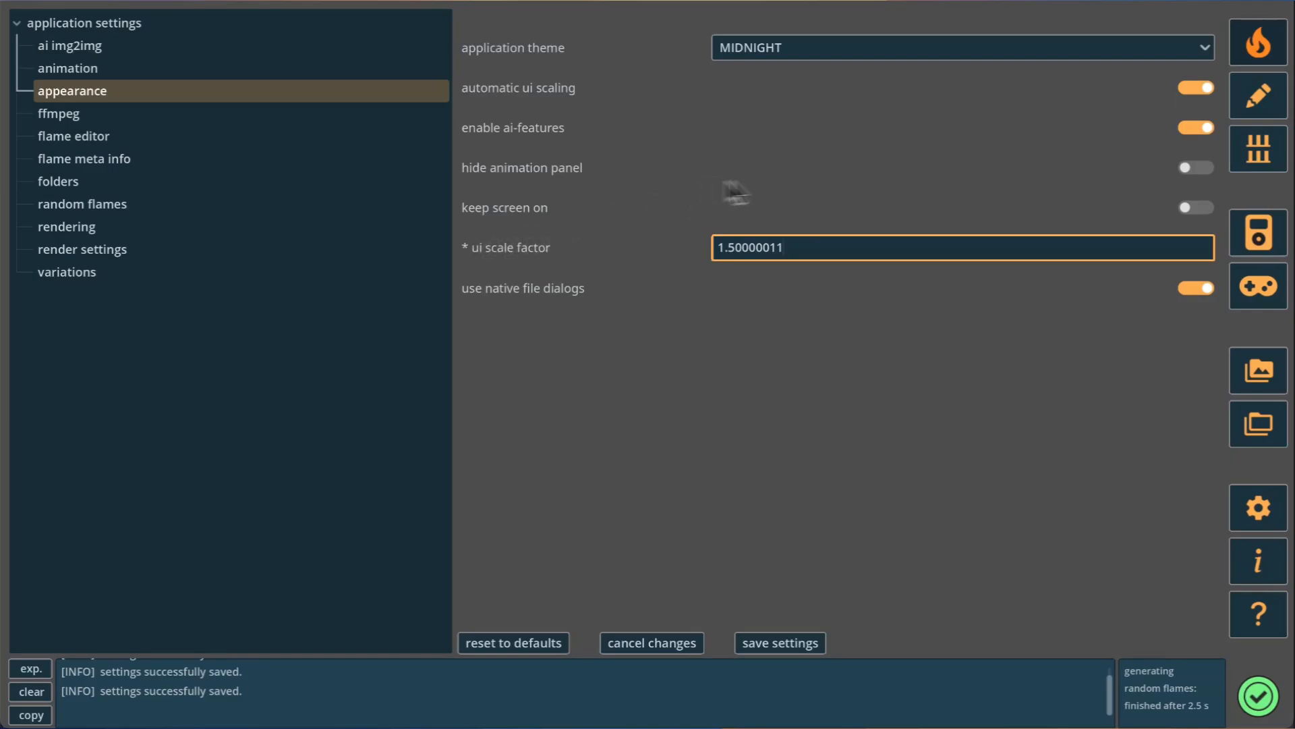
key(BackSpace)
key(BackSpace)
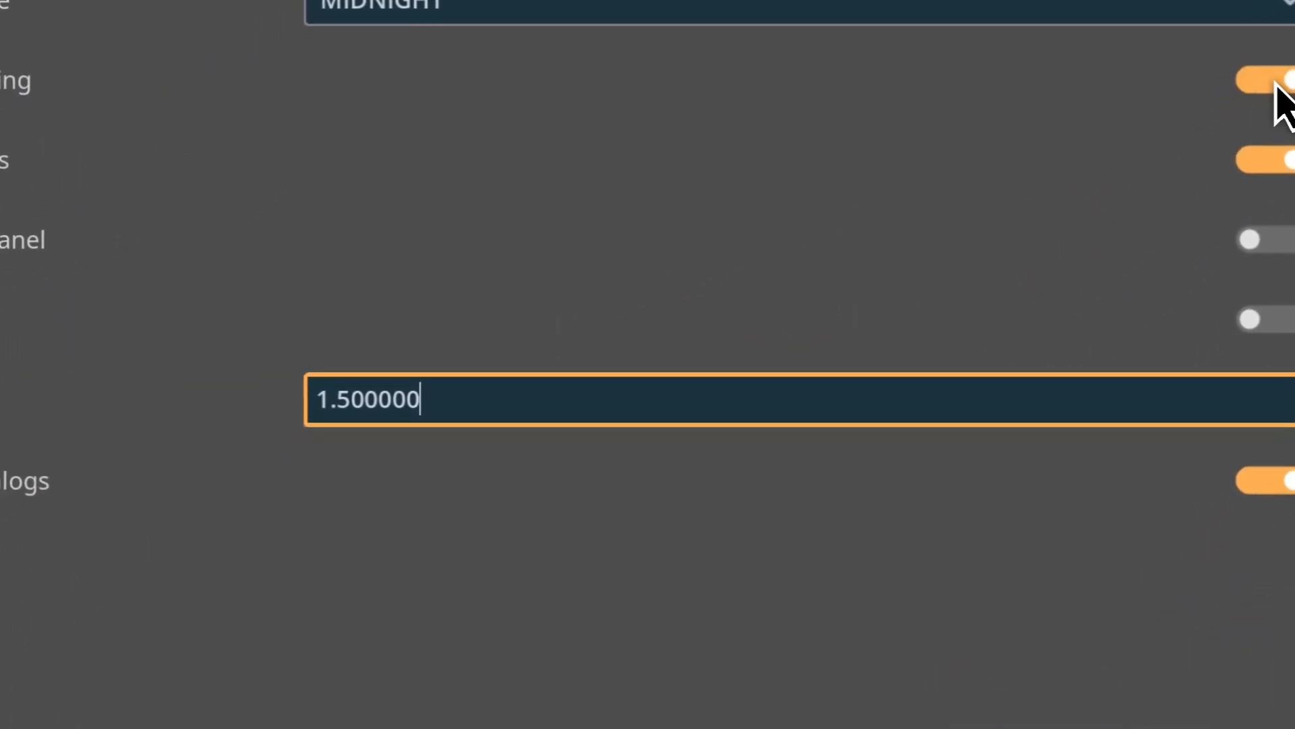
- Turn off automatic UI scaling, set the UI scale factor to 2, save the settings and close the application
click(1276, 82)
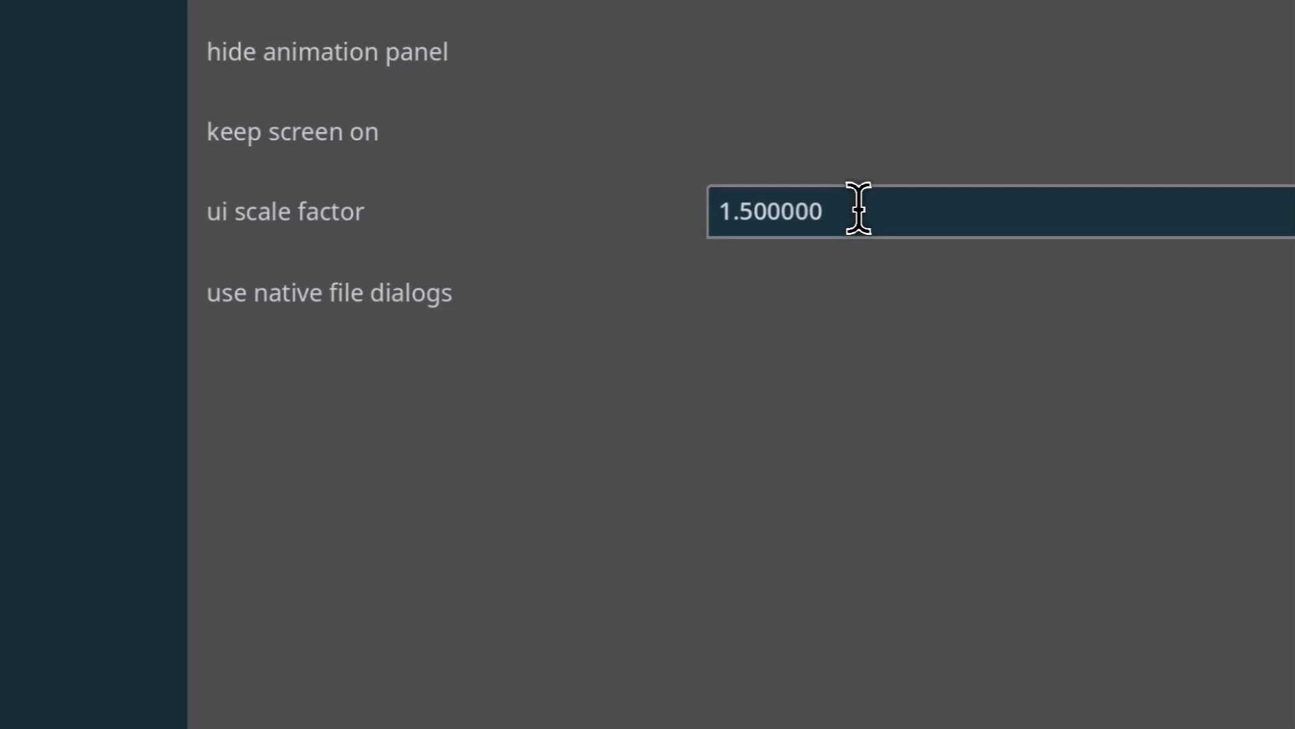
click(832, 211)
text(2)
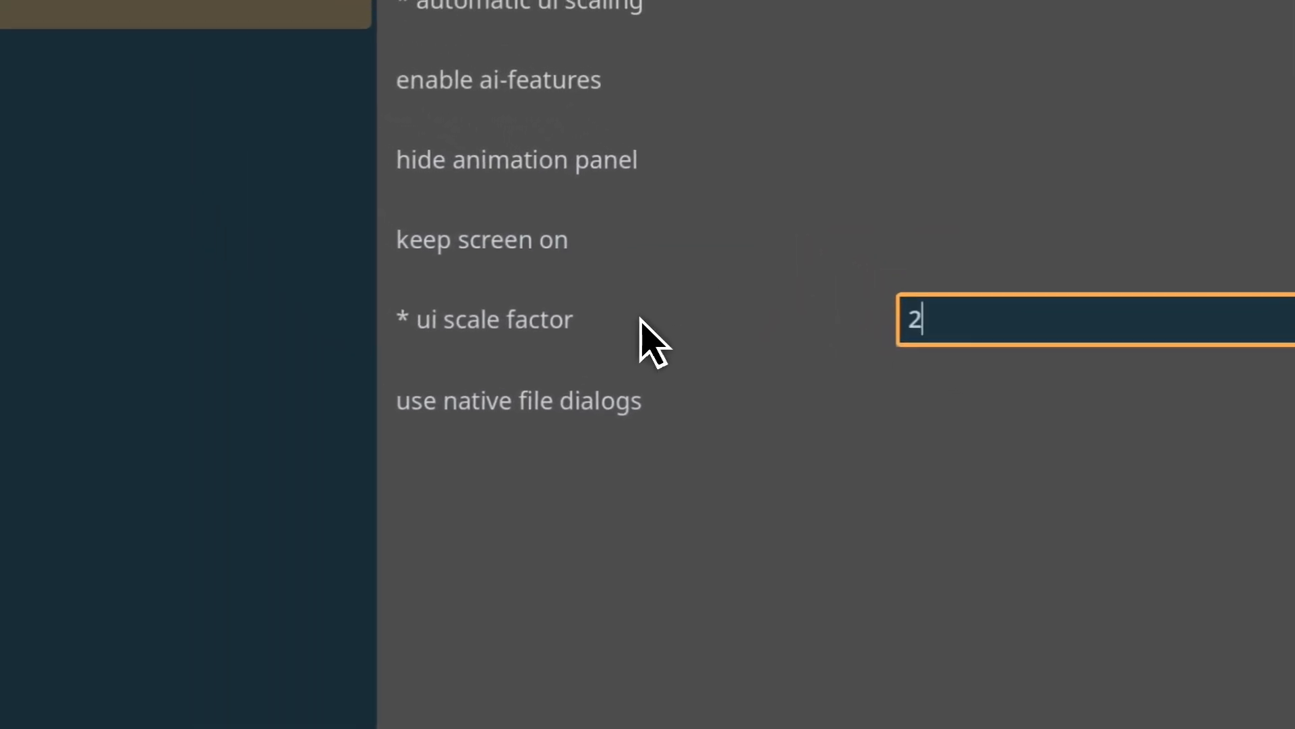
key(Return)
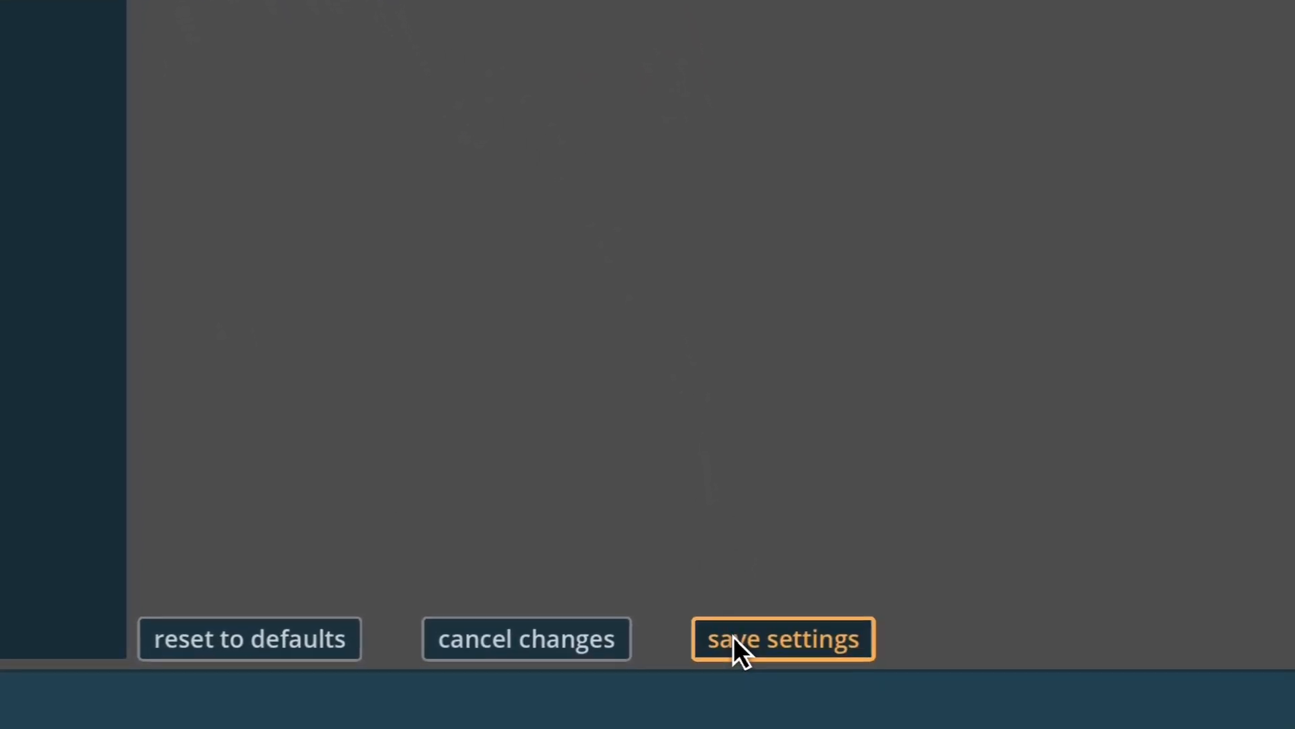
click(736, 641)
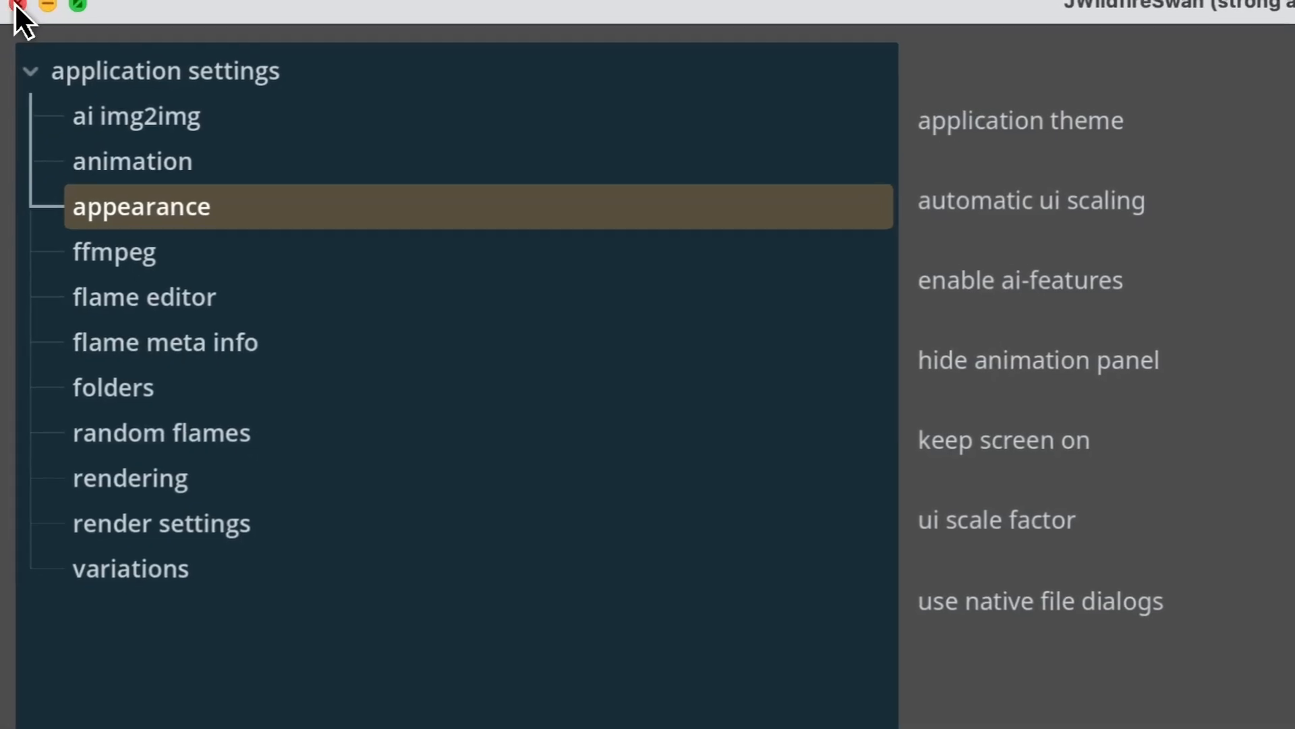
click(17, 5)
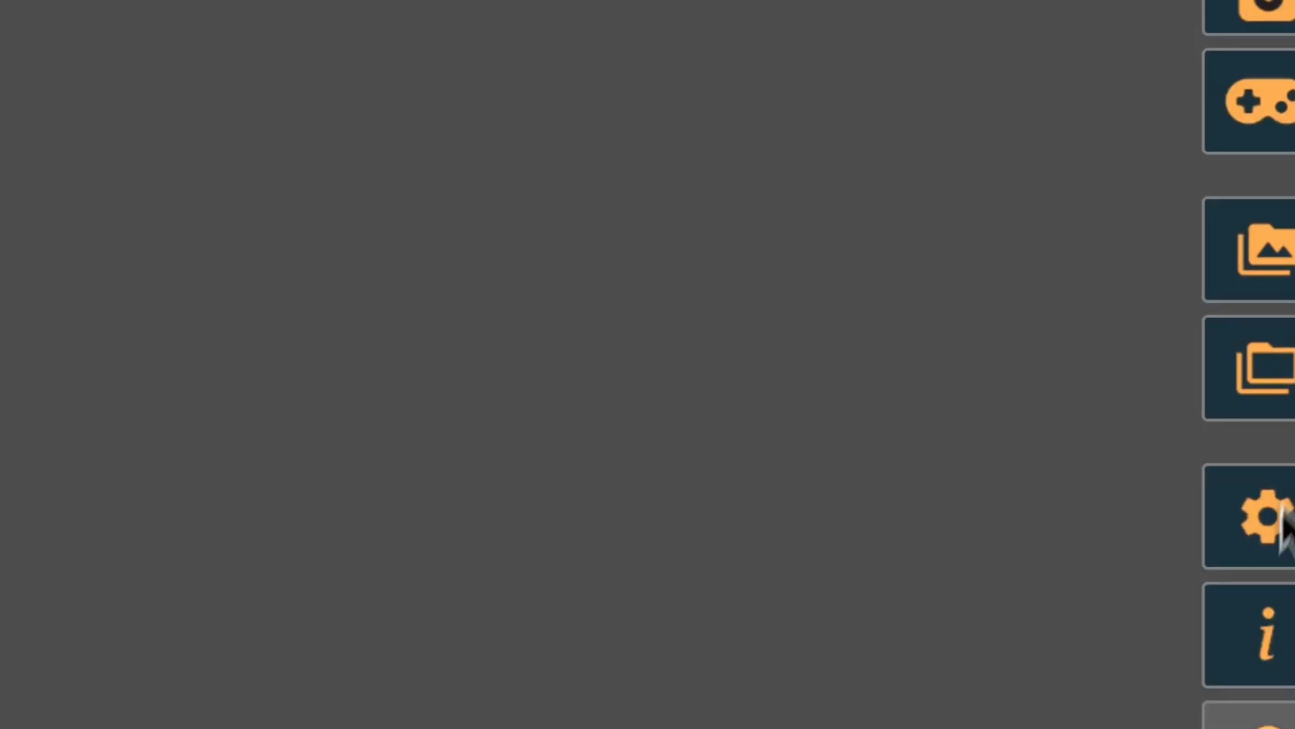
- Open the appearance settings, turn on the option that keeps the screen on, and save the settings
click(1285, 529)
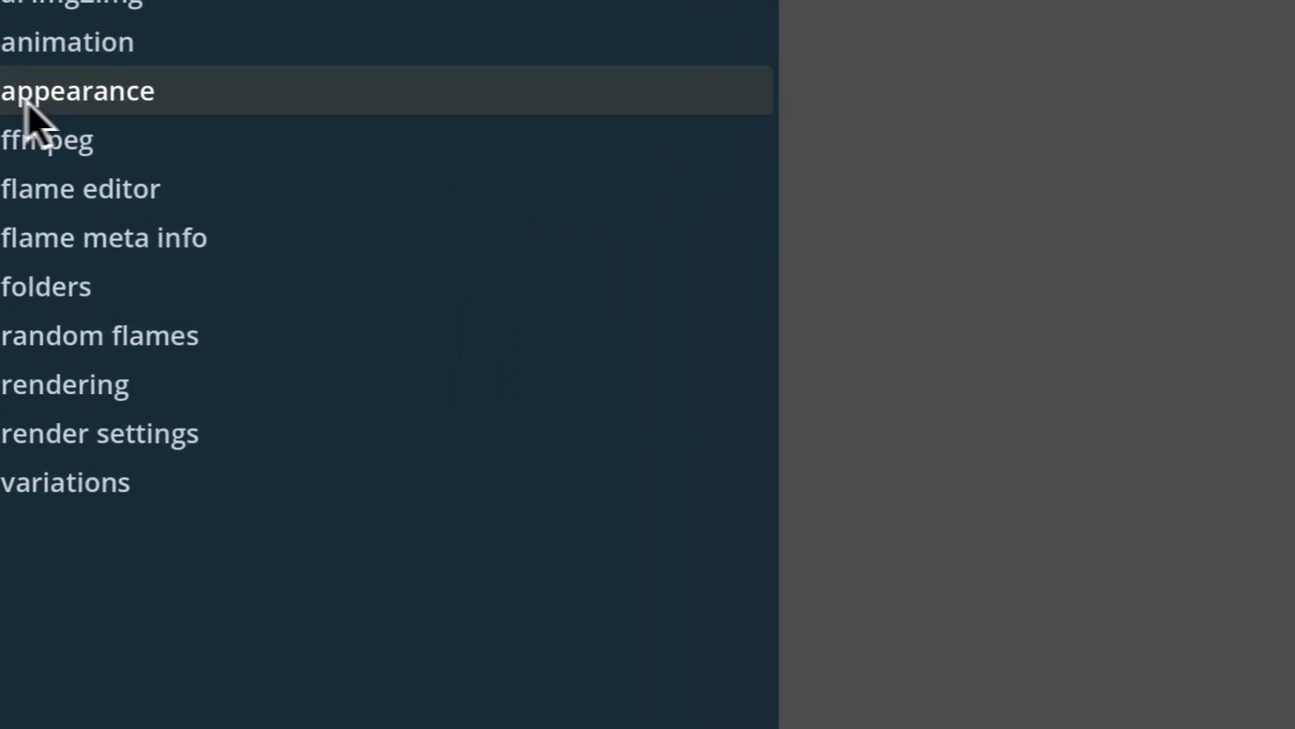
click(27, 102)
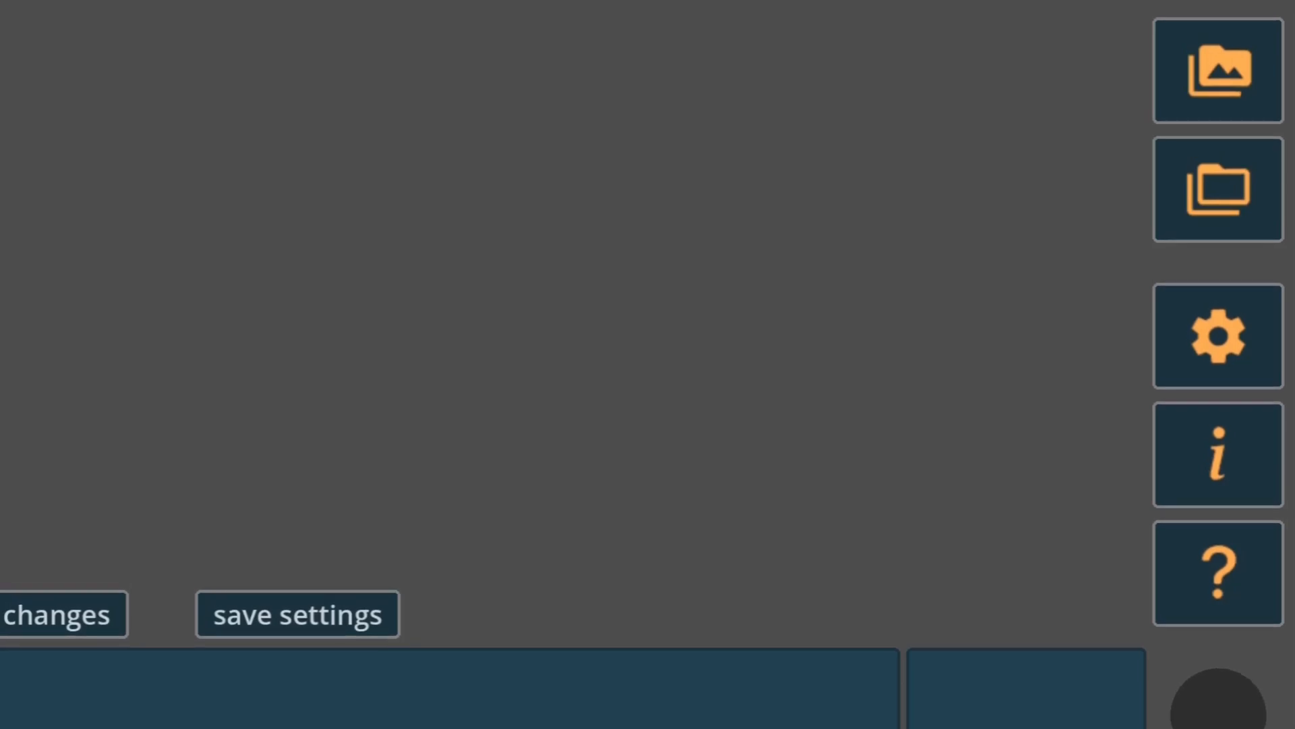
click(830, 300)
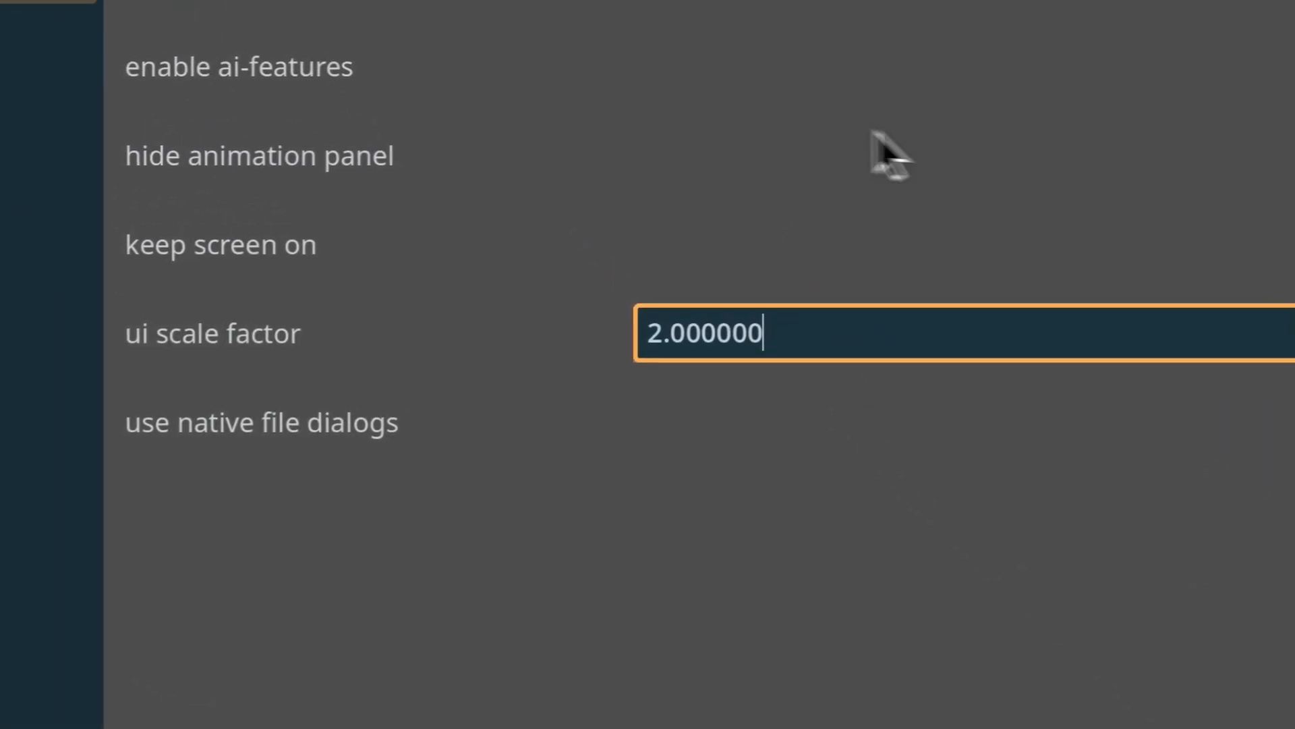
click(1140, 236)
click(1107, 236)
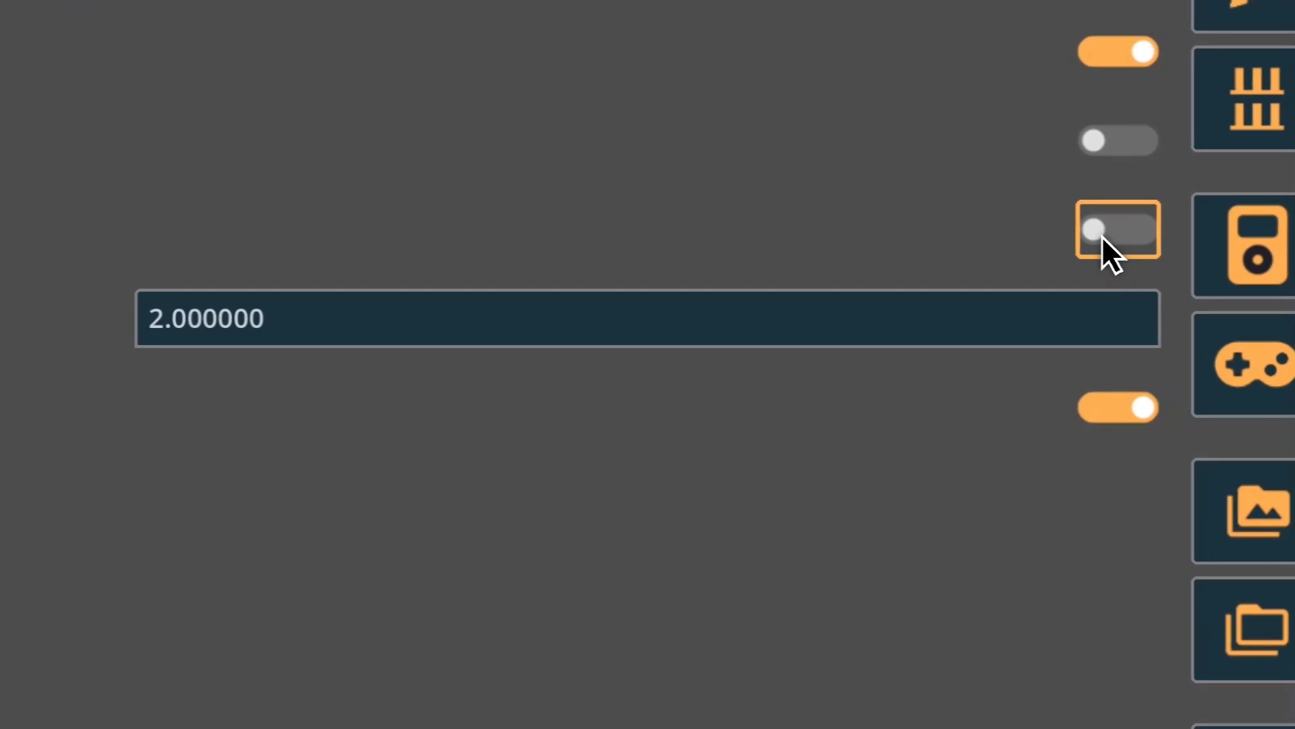
click(1104, 234)
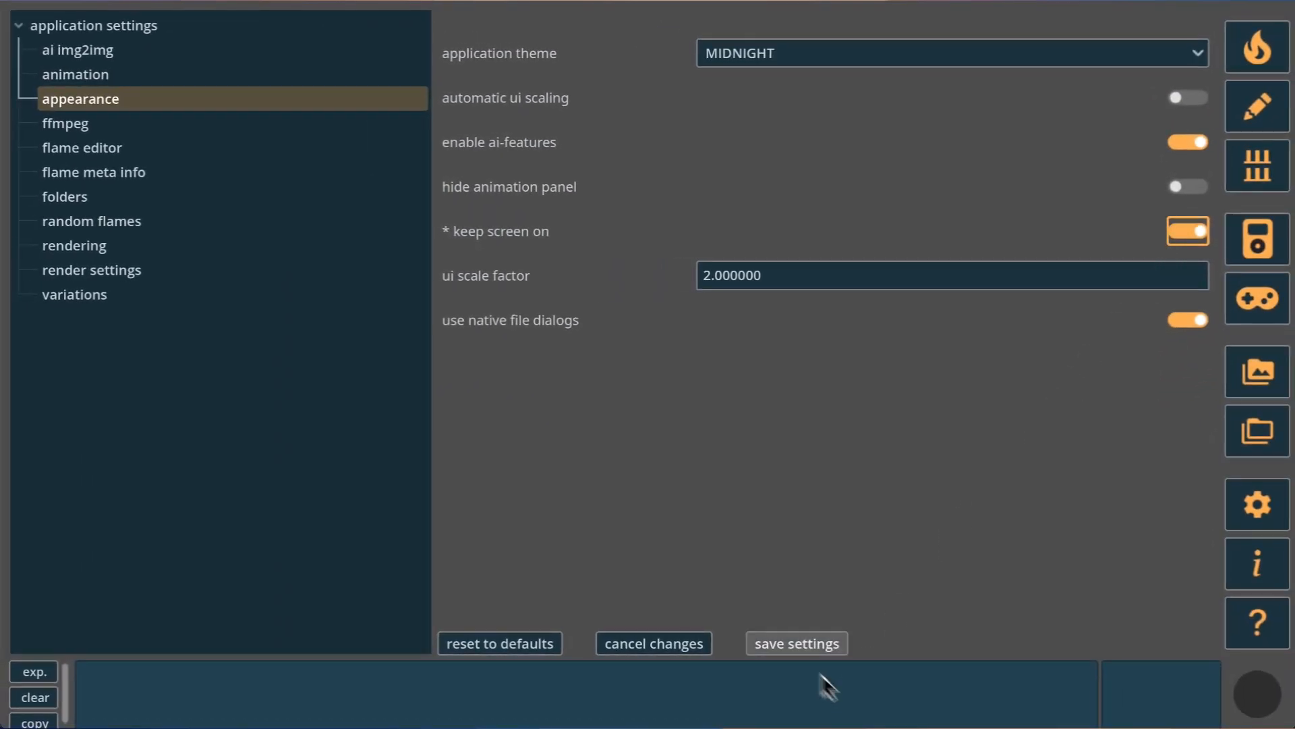
click(791, 647)
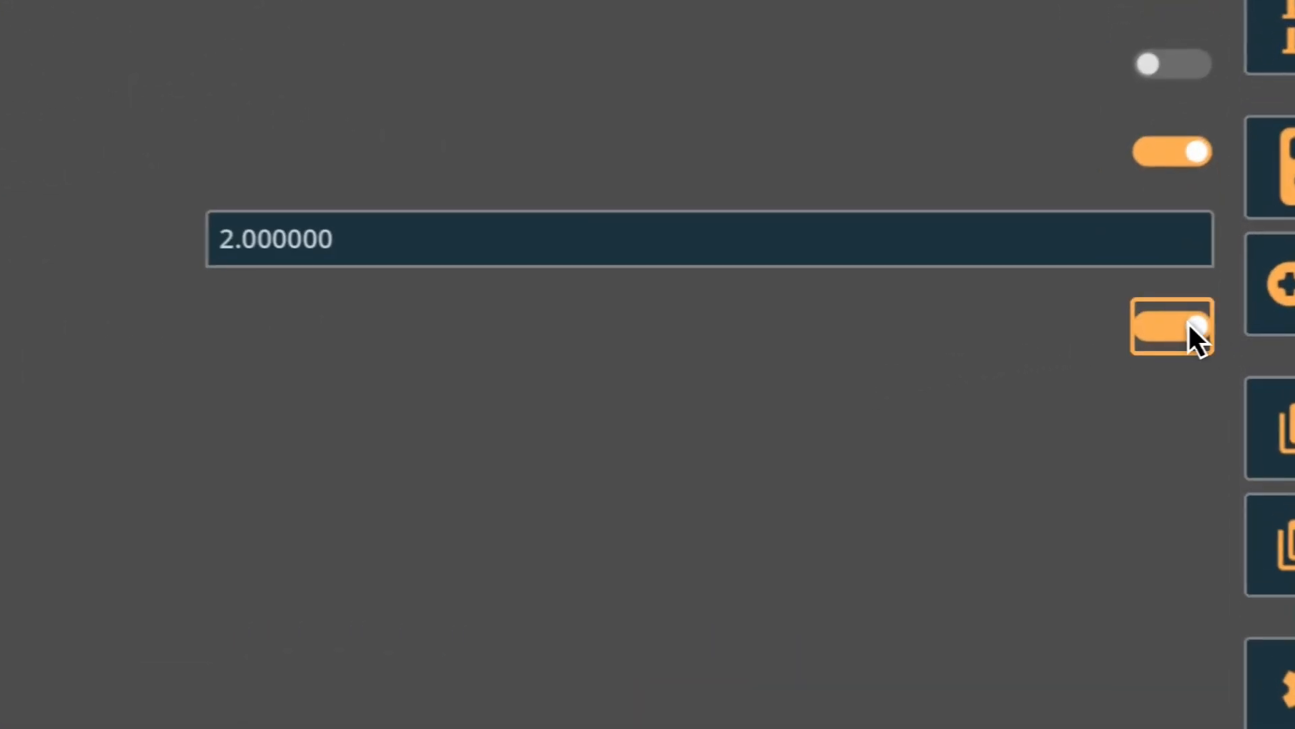
click(1191, 320)
click(1185, 326)
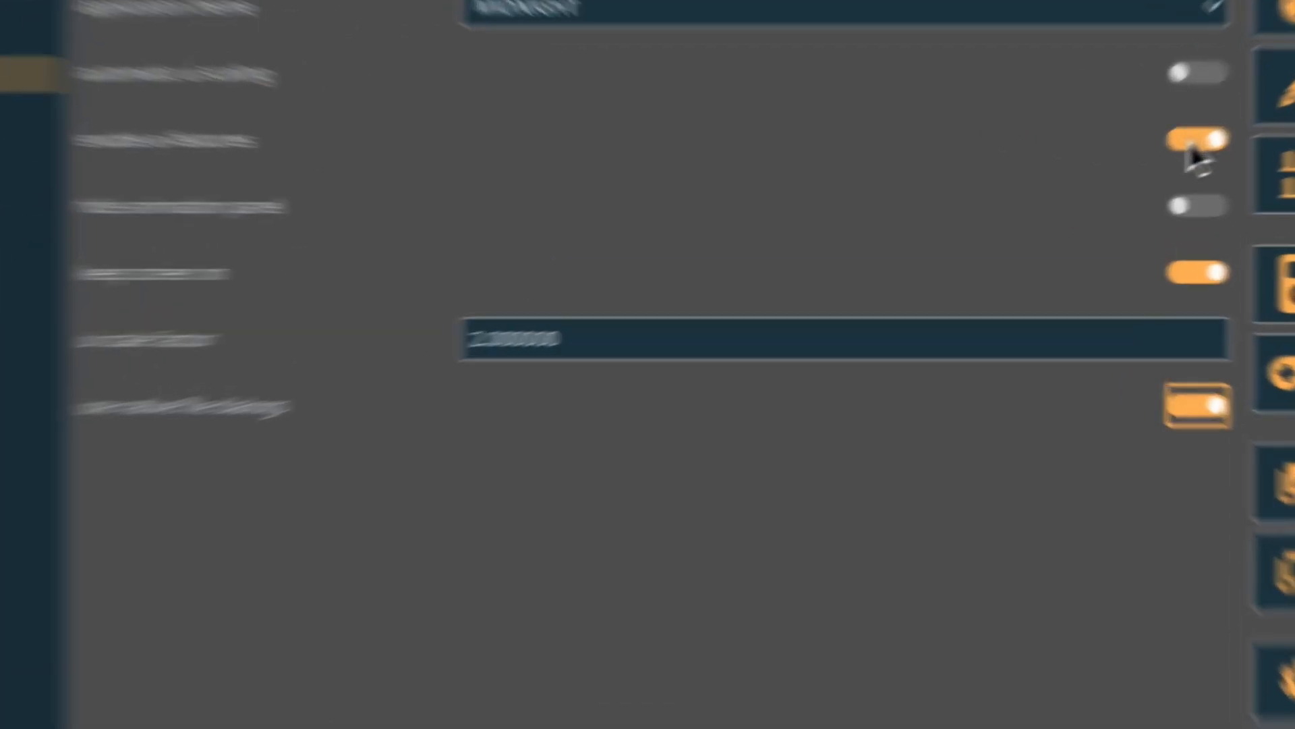
click(1185, 147)
click(1191, 147)
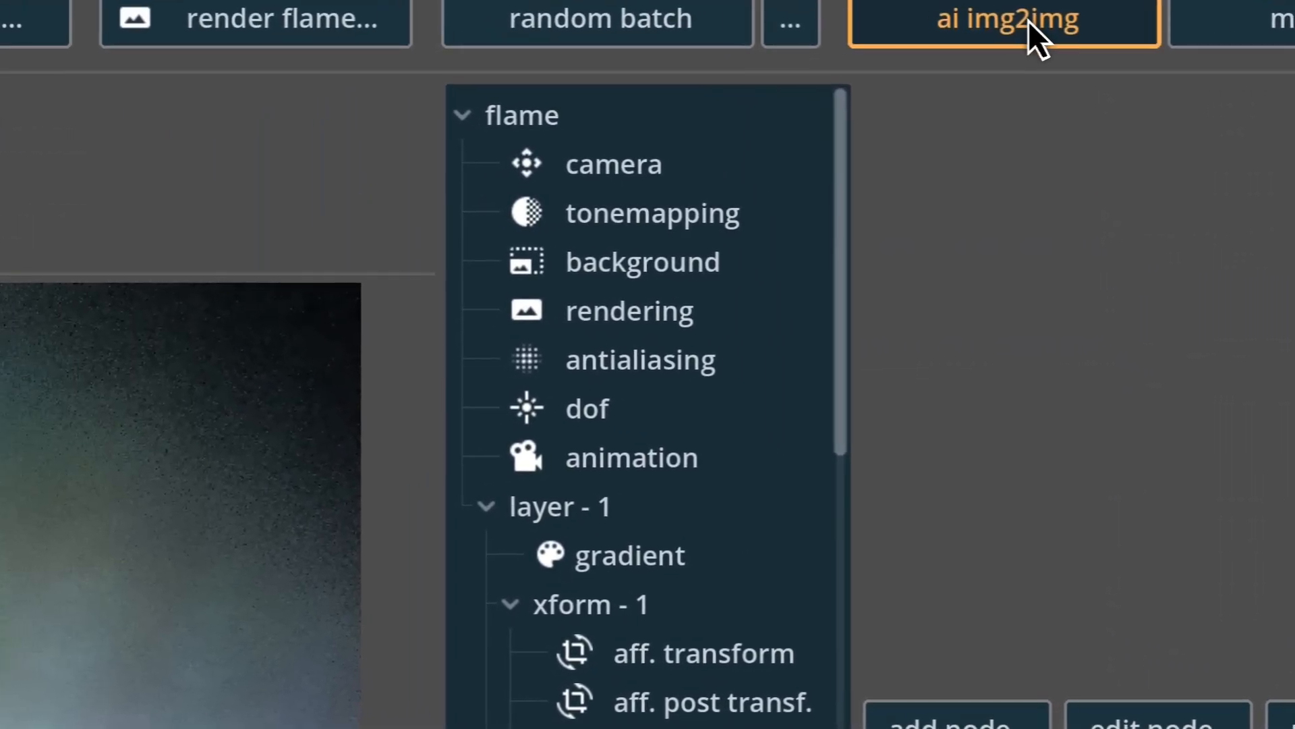
- Open the AI img2img window from the flame editor, close it and return to the enable ai-features option
click(691, 29)
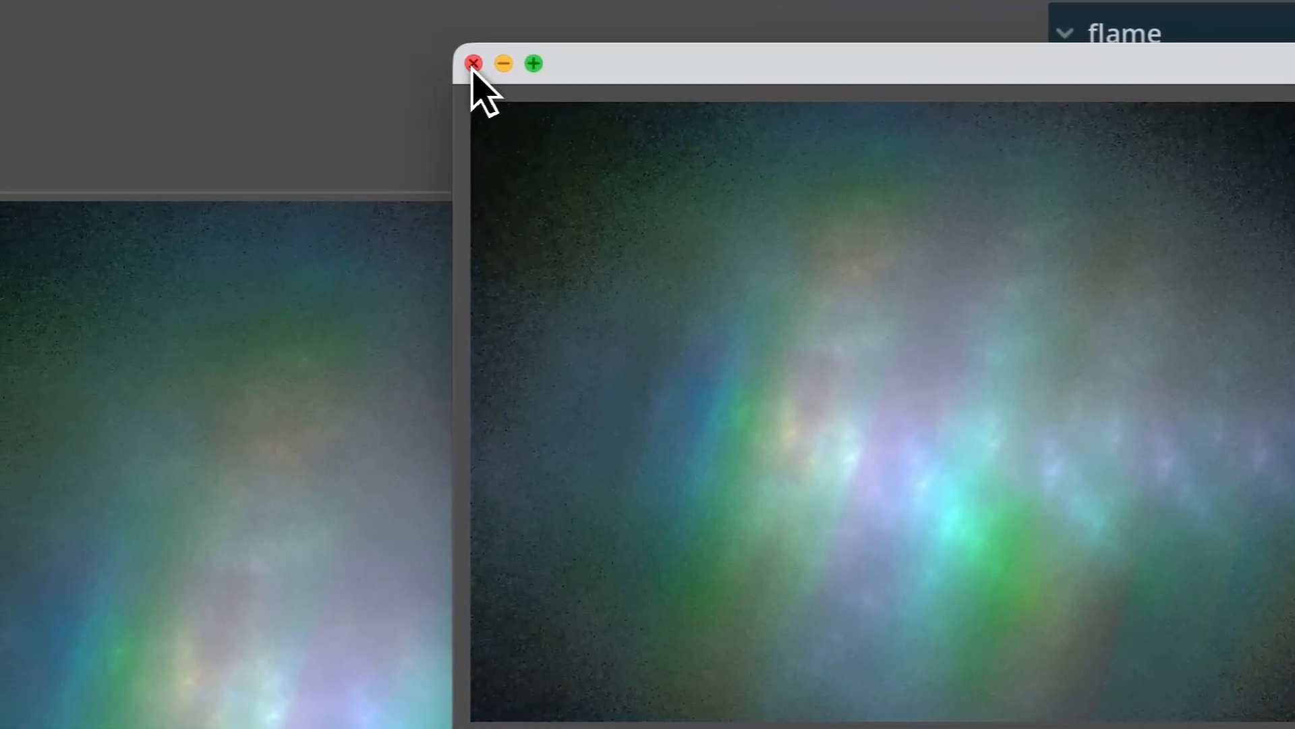
click(473, 63)
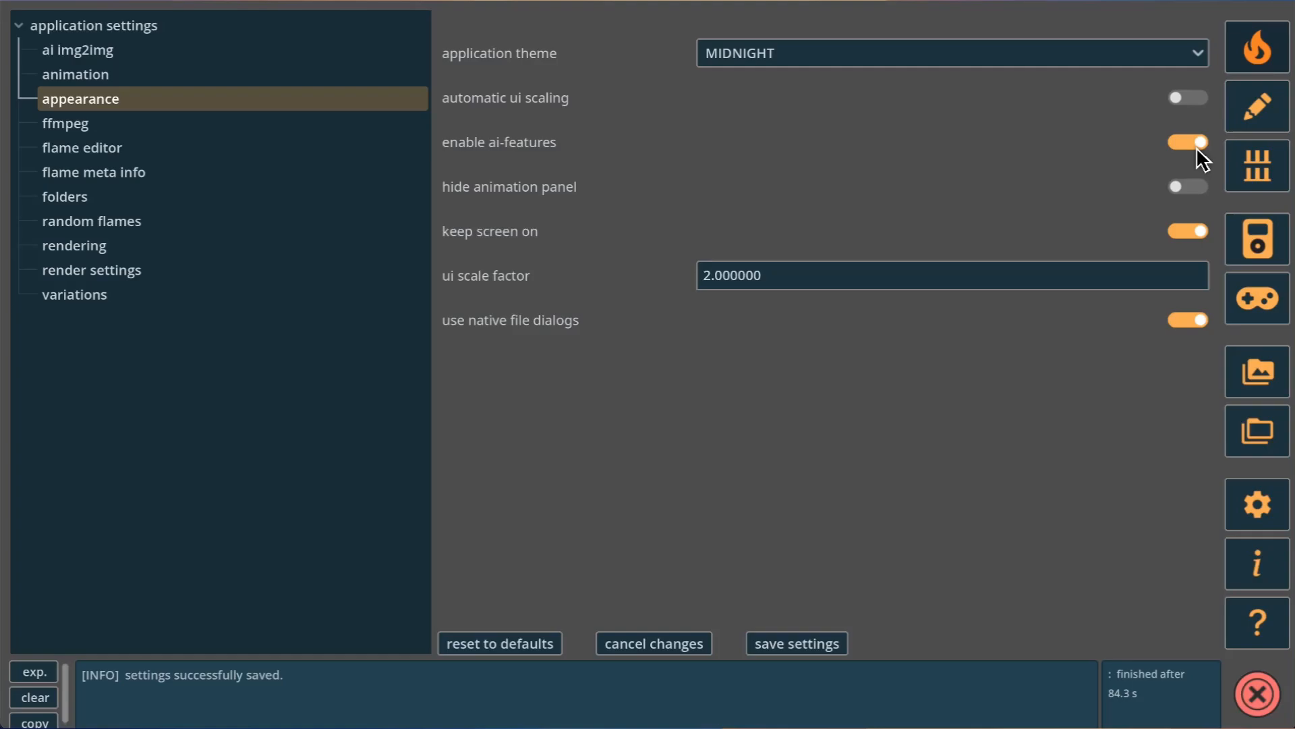
click(1197, 150)
click(1197, 150)
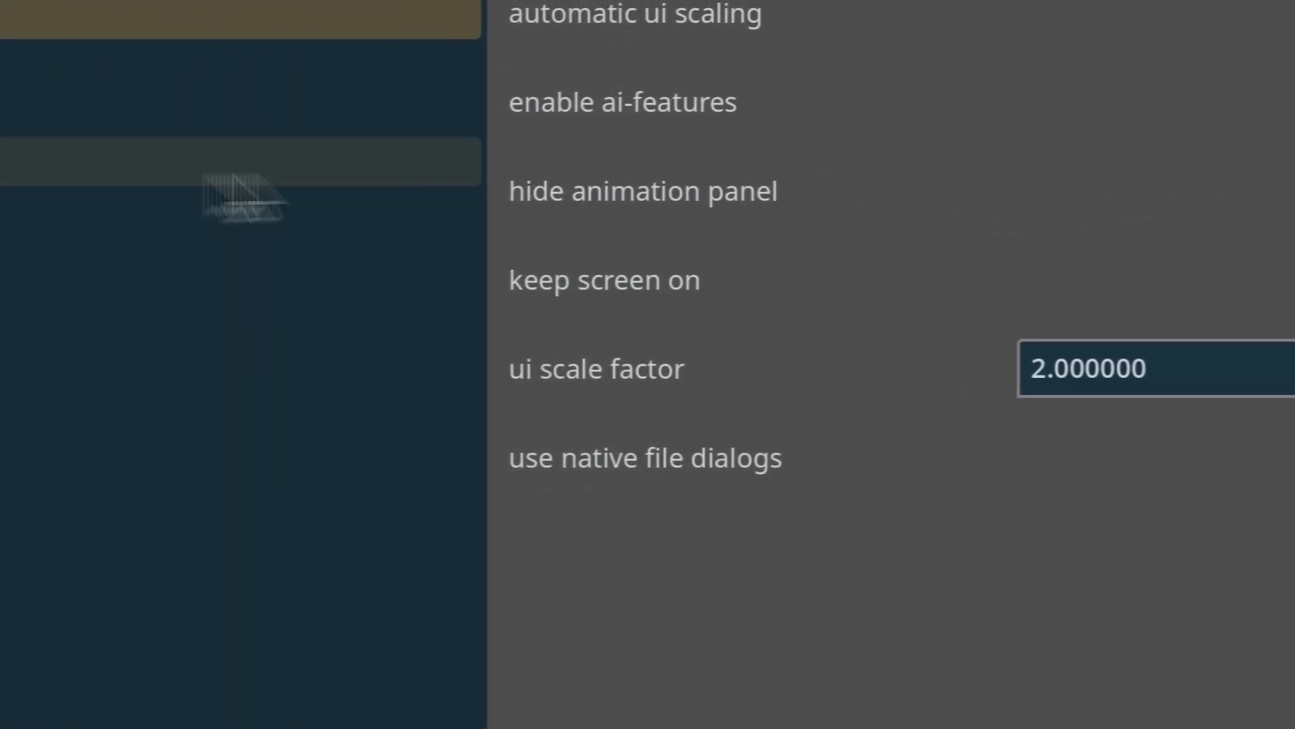
- View the ffmpeg settings and the file chooser for the ffmpeg command, leaving the command unchanged
click(146, 141)
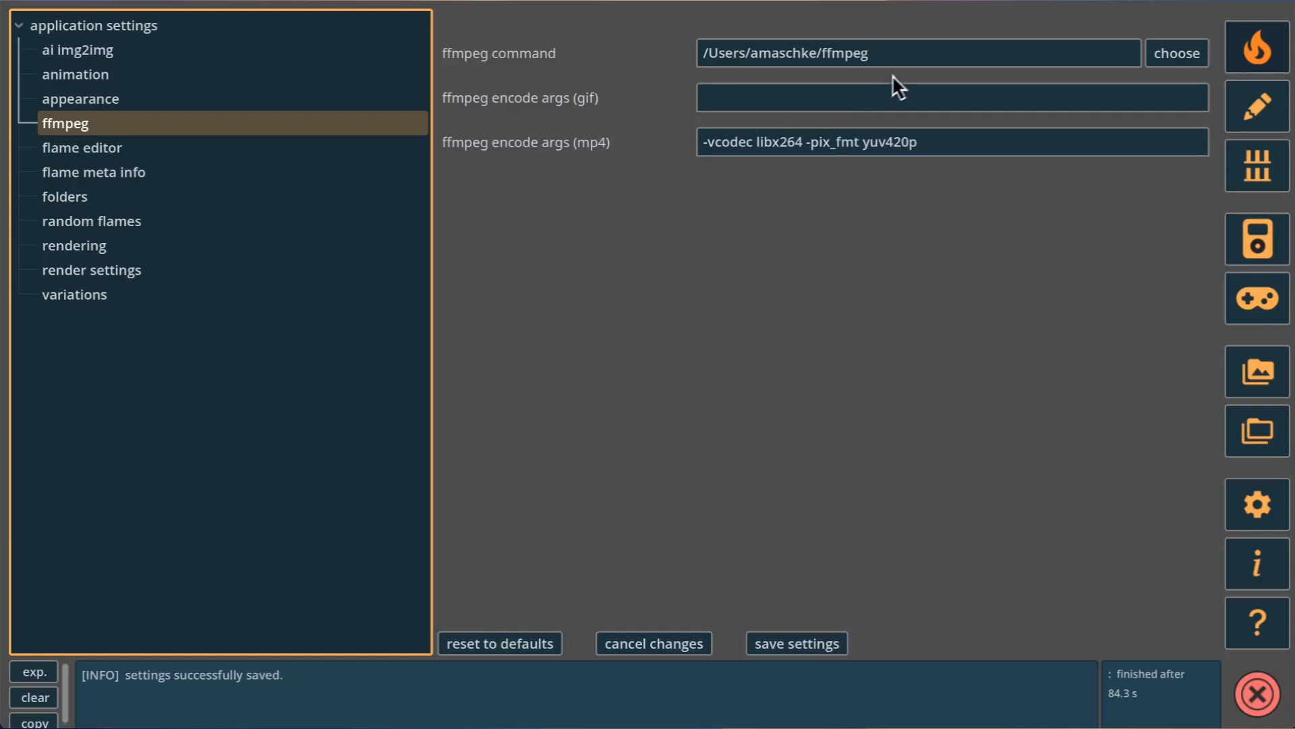
click(911, 52)
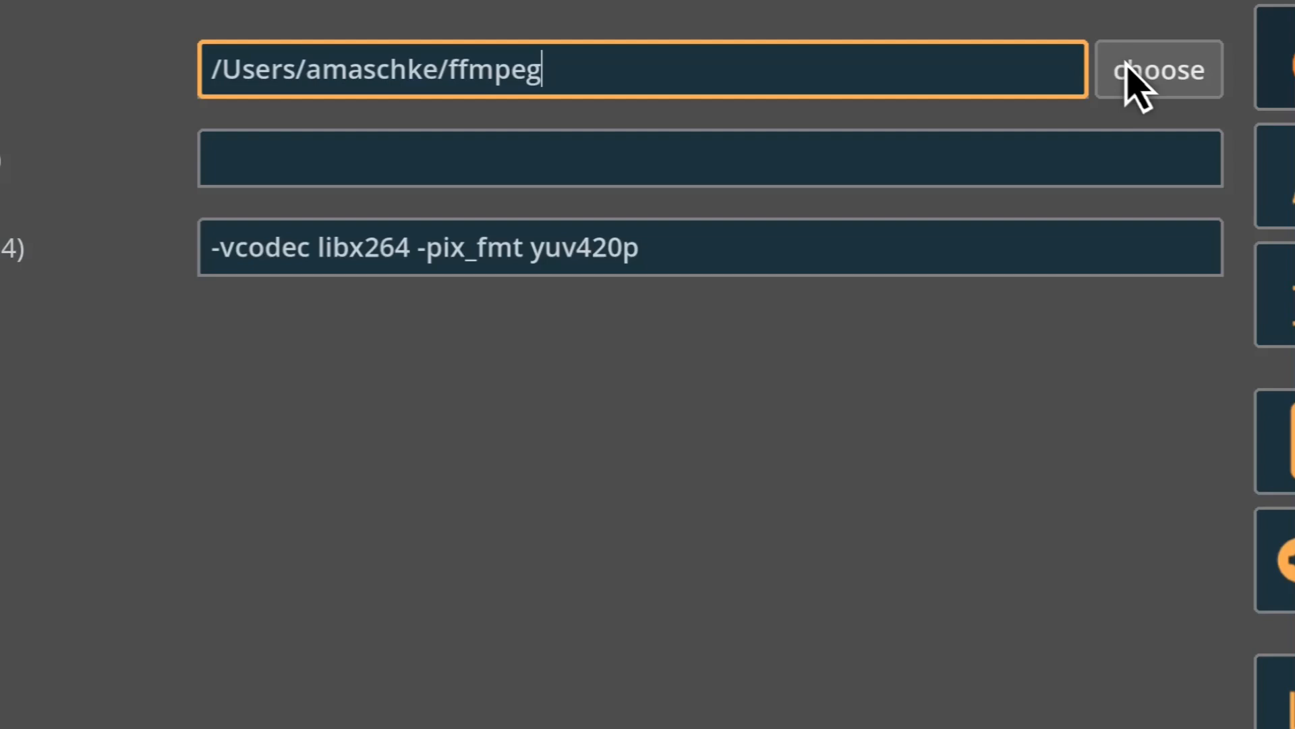
click(1141, 71)
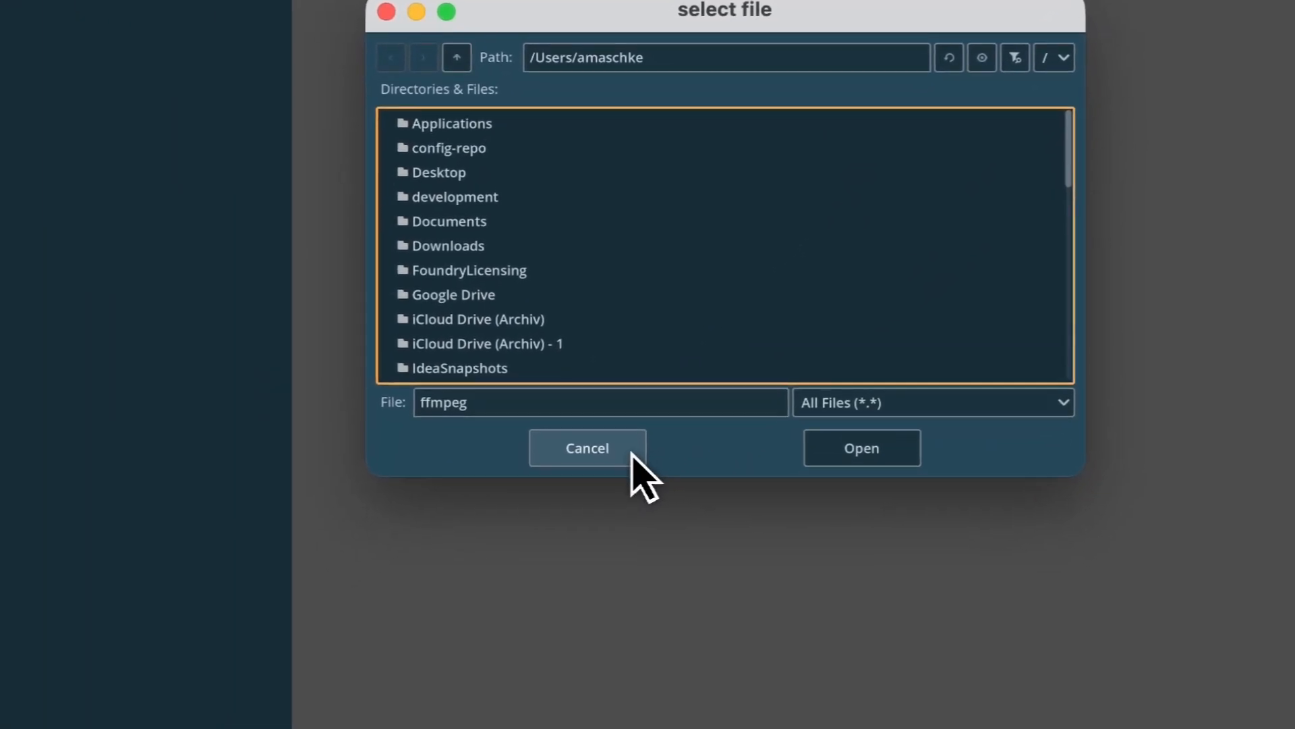
click(633, 452)
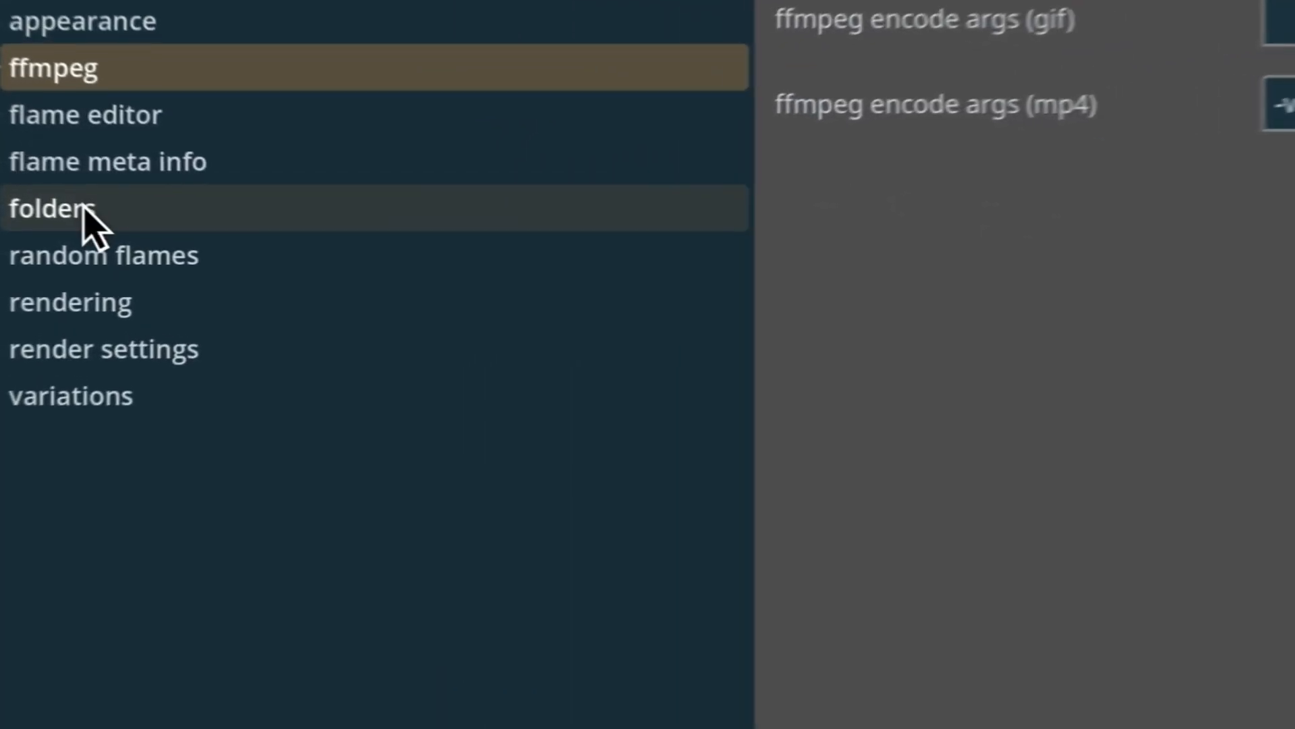
- View the folder settings and the folder chooser for the flames folder, leaving the folder unchanged
click(81, 197)
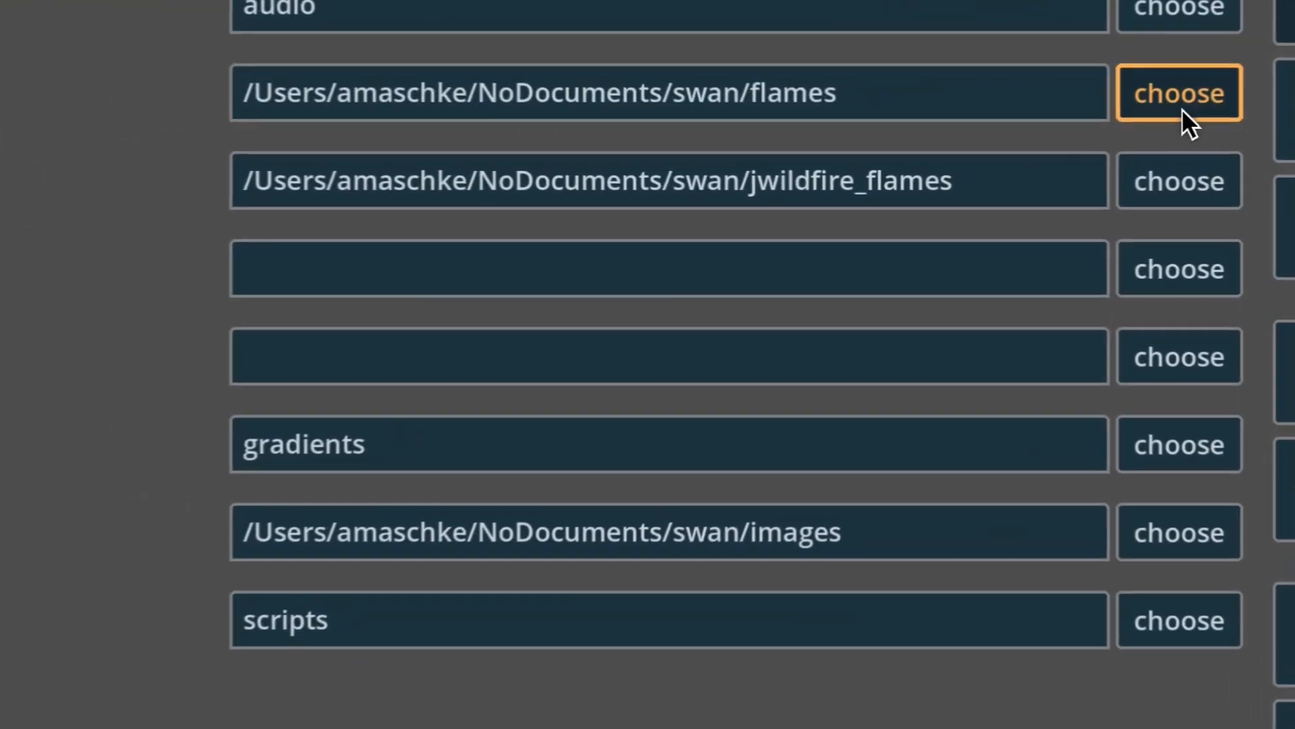
click(1178, 101)
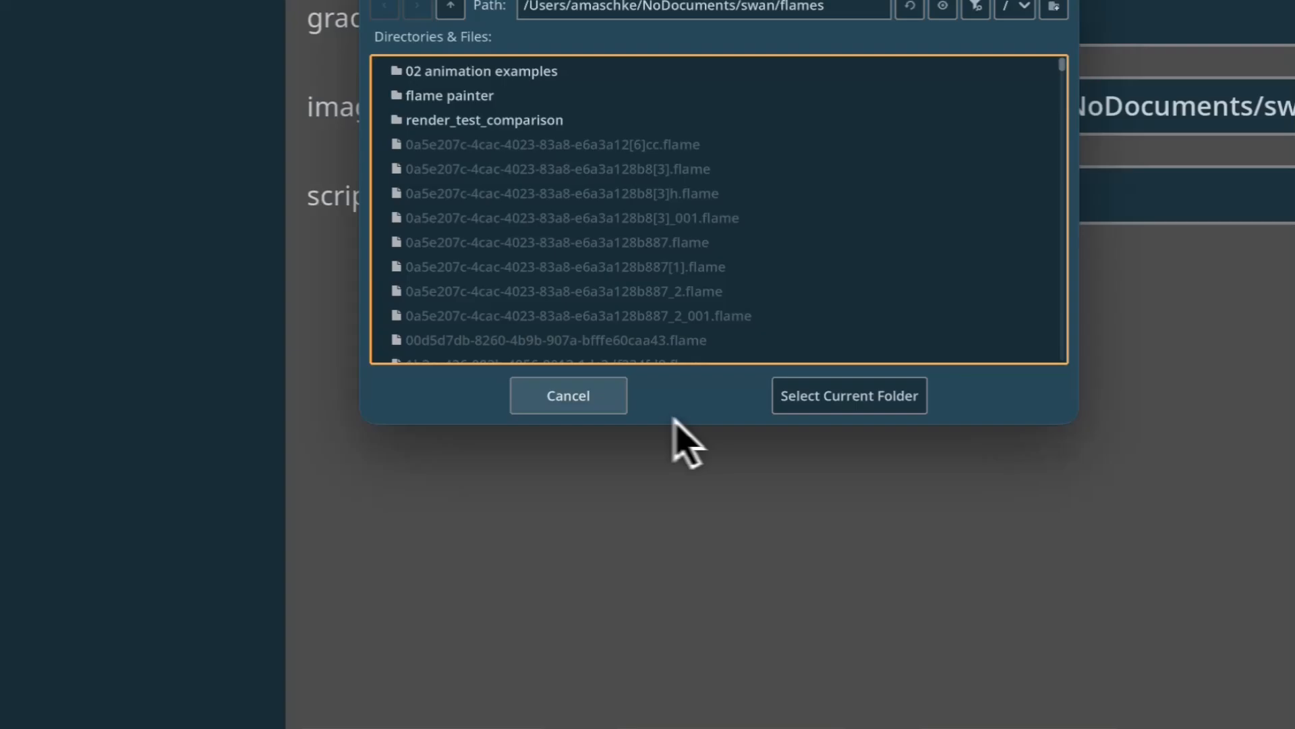
click(598, 403)
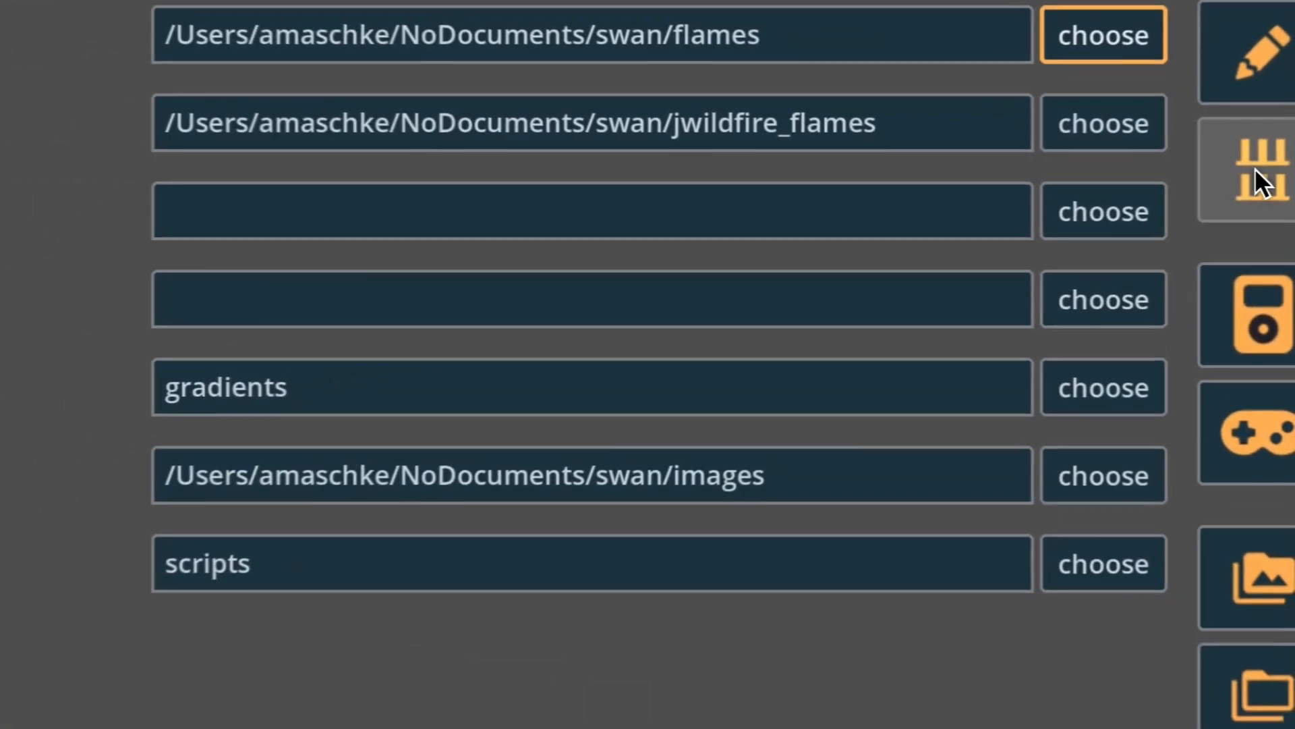
- Show the contents of your flame library and preview the snowflake flame
click(1247, 161)
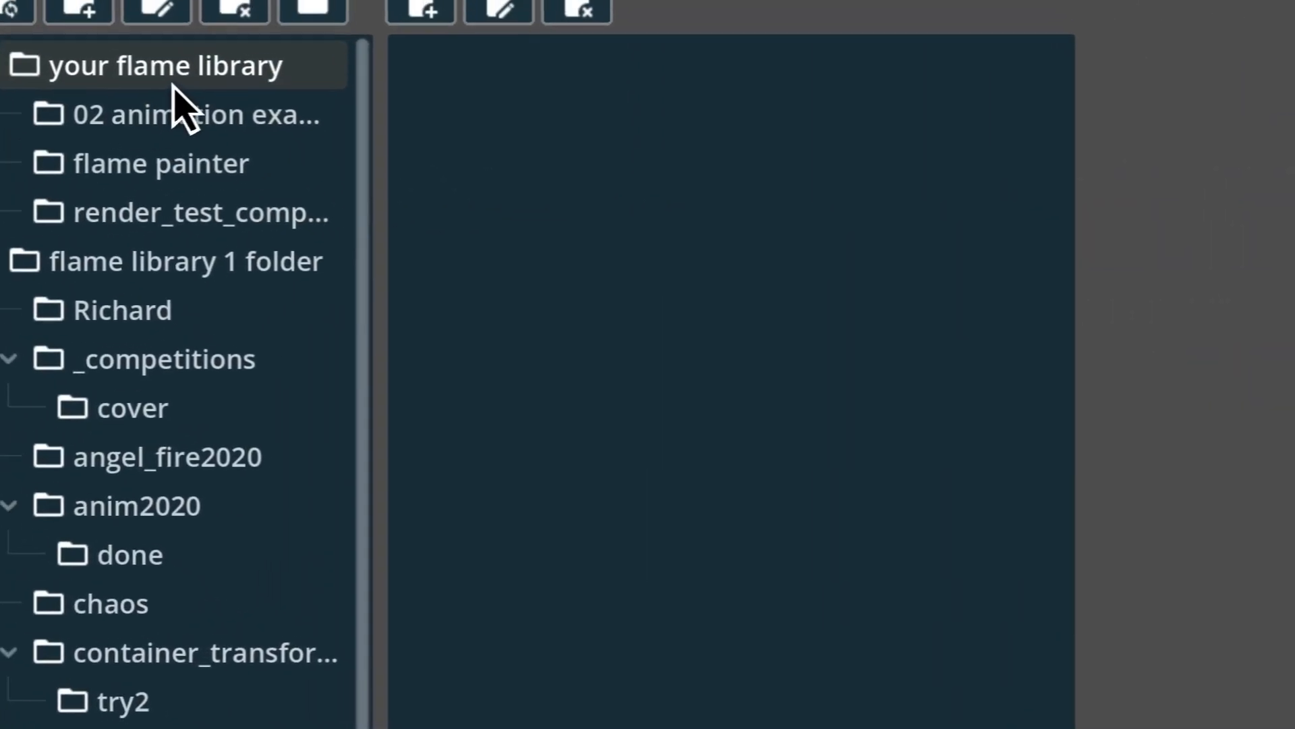
click(246, 94)
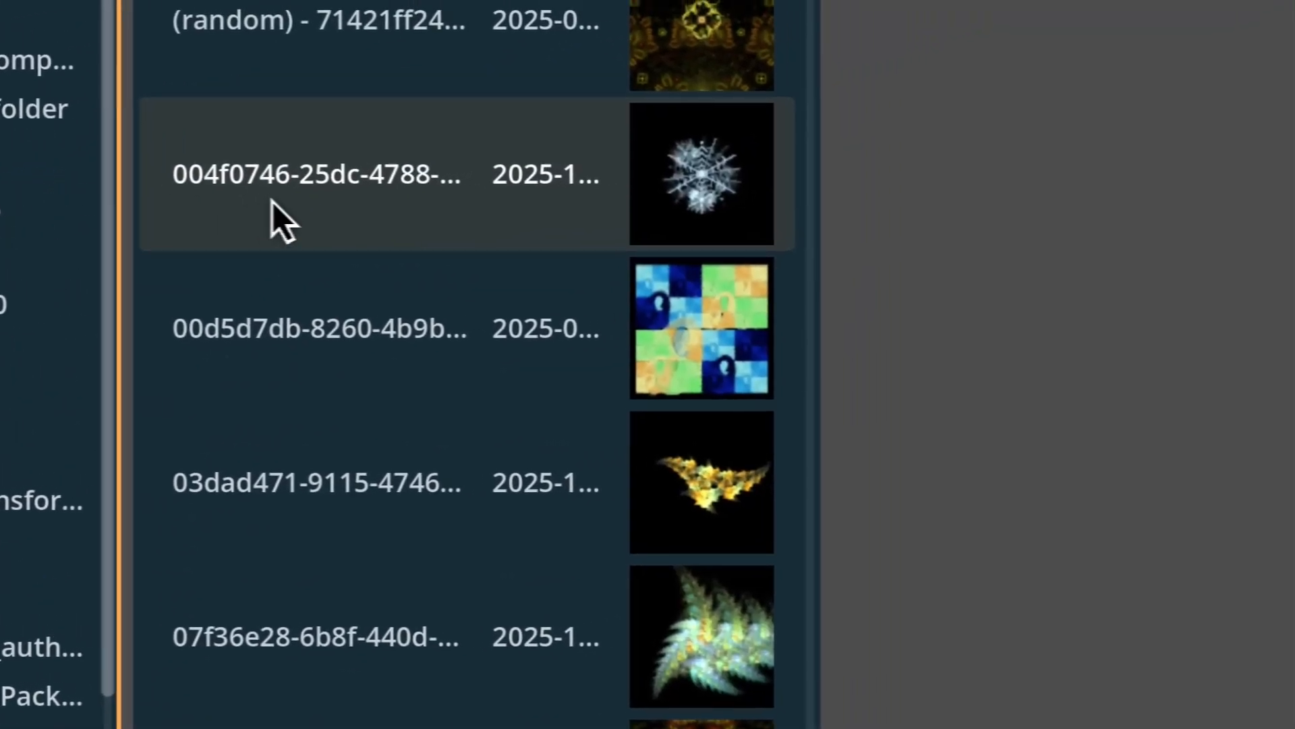
click(378, 246)
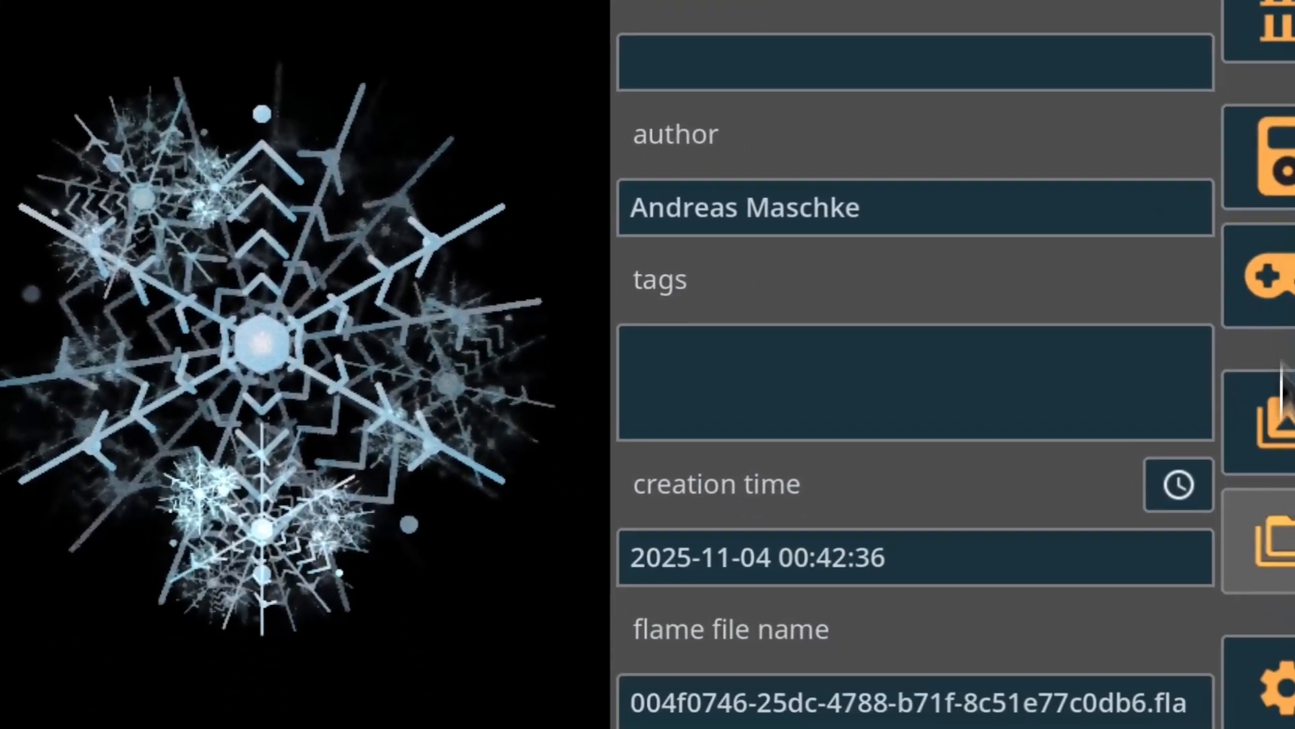
- Return to the folder settings and view the folder chooser for flame library 1, leaving the folder unchanged
click(1244, 492)
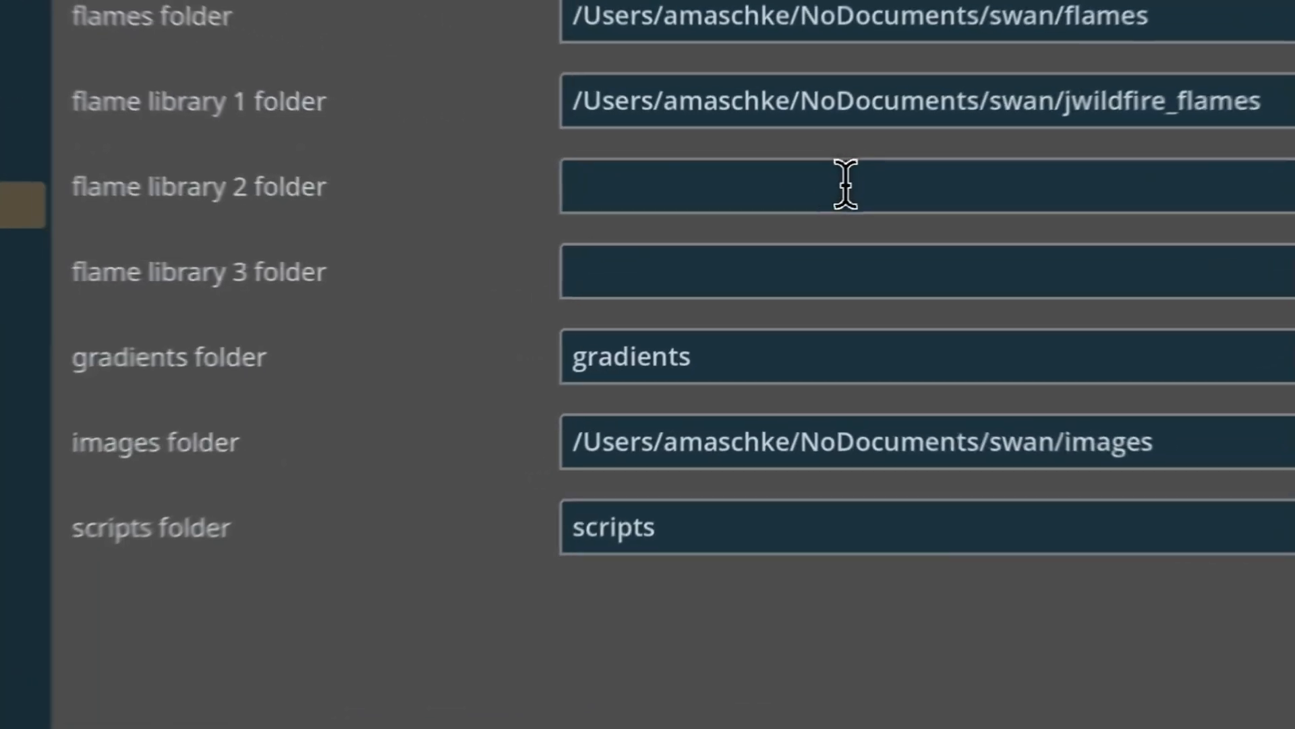
click(849, 186)
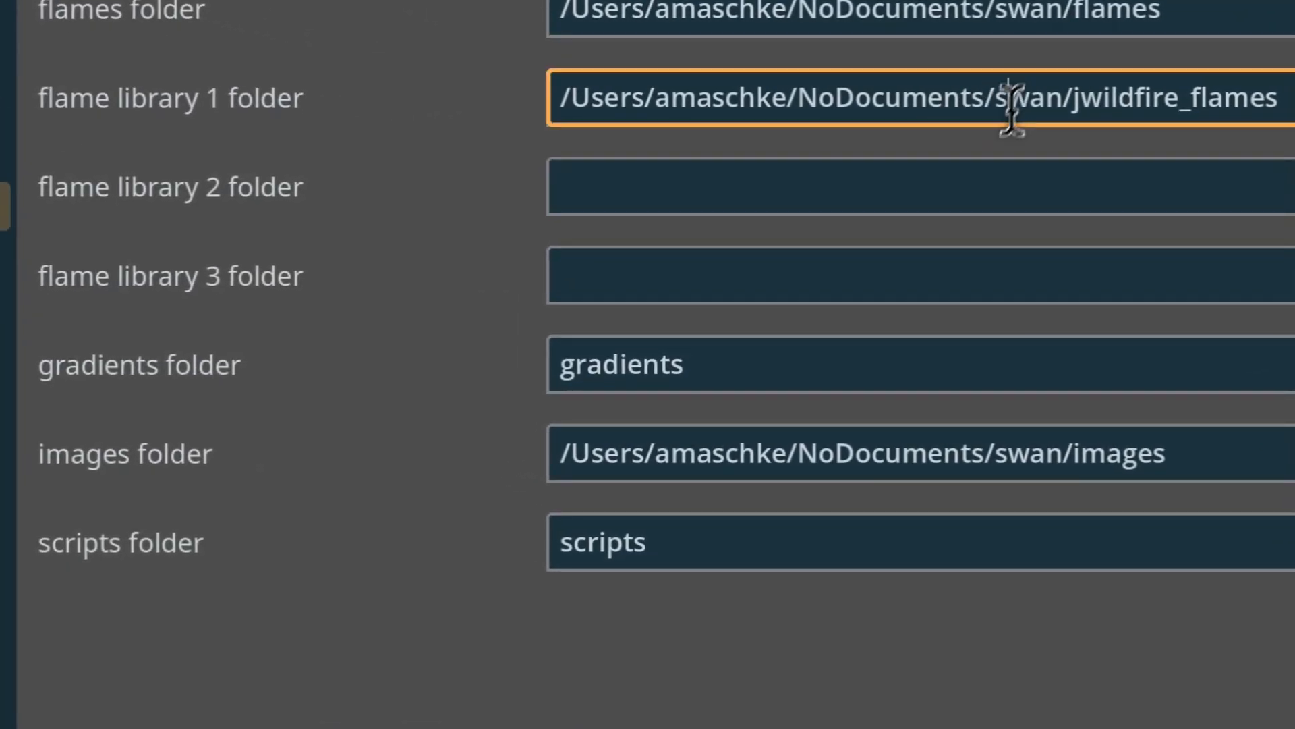
click(952, 251)
click(1115, 182)
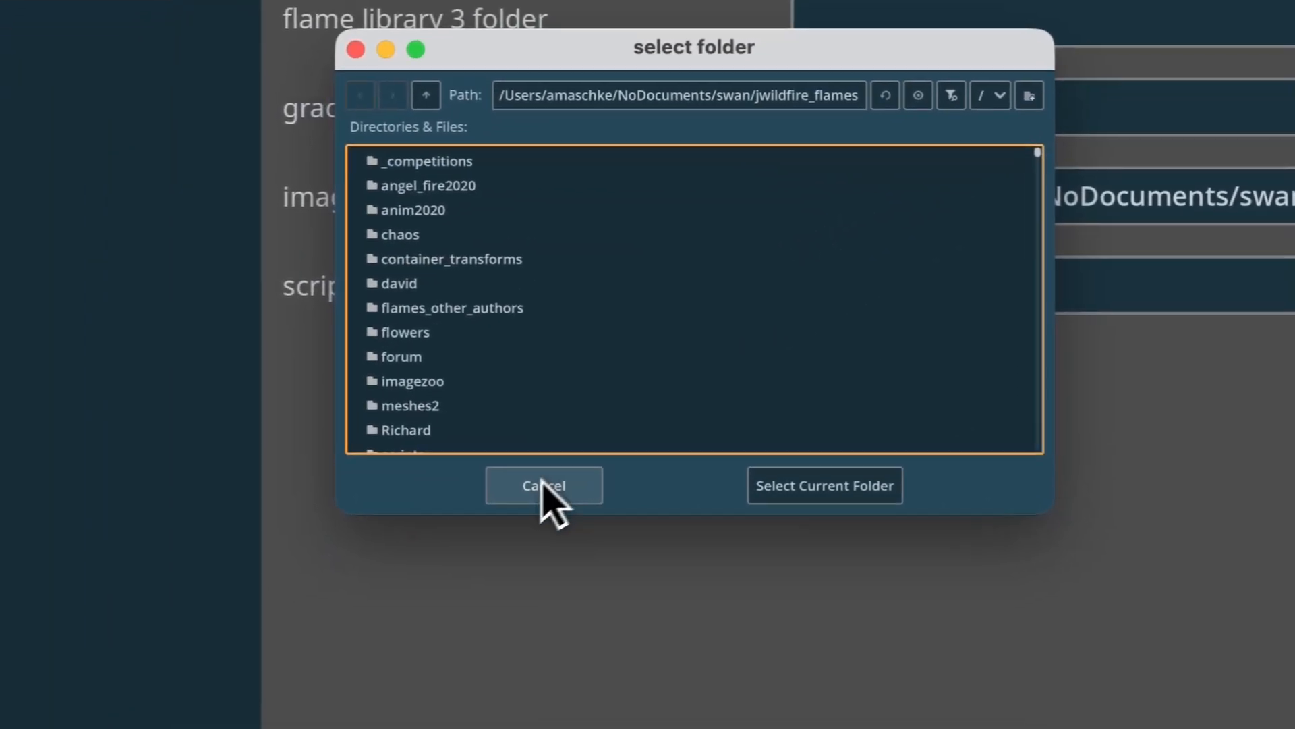
click(544, 486)
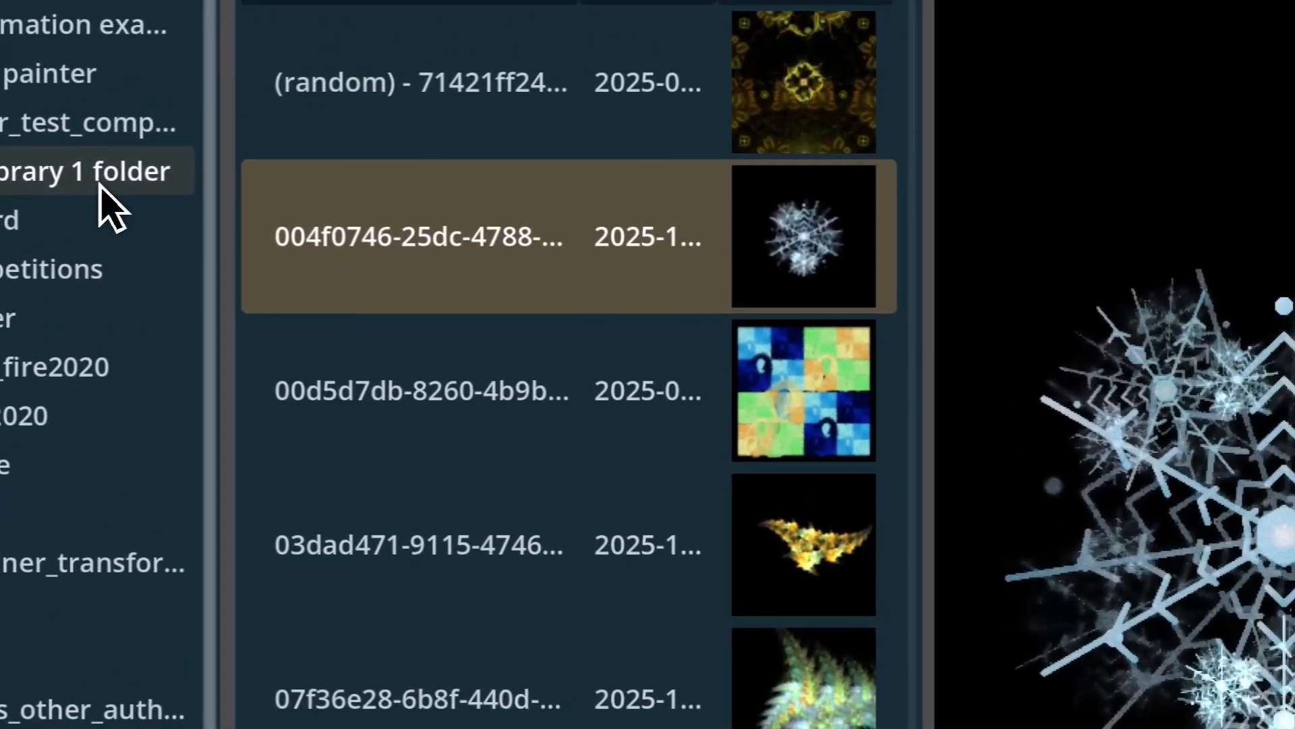
- Check the flame library 1 folder in the flame library against the library and flames folder fields in the settings
click(101, 188)
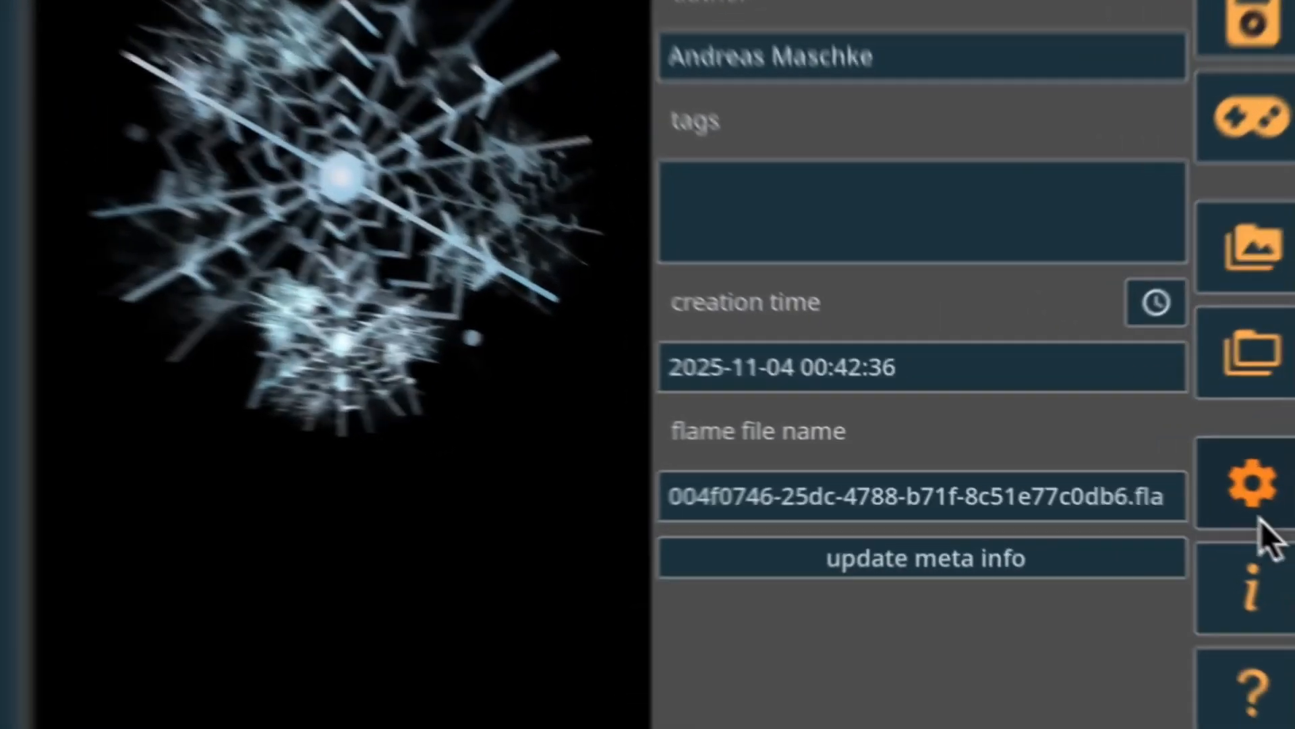
click(1258, 513)
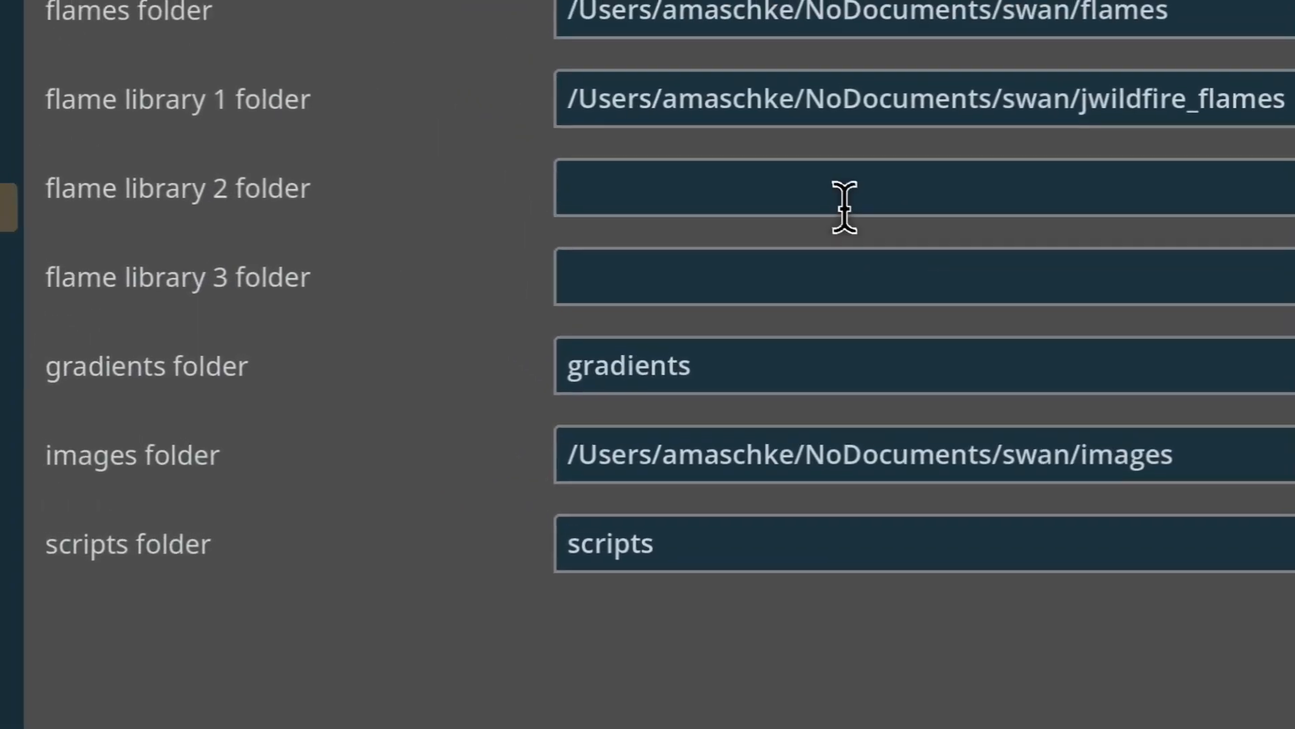
click(870, 215)
click(862, 271)
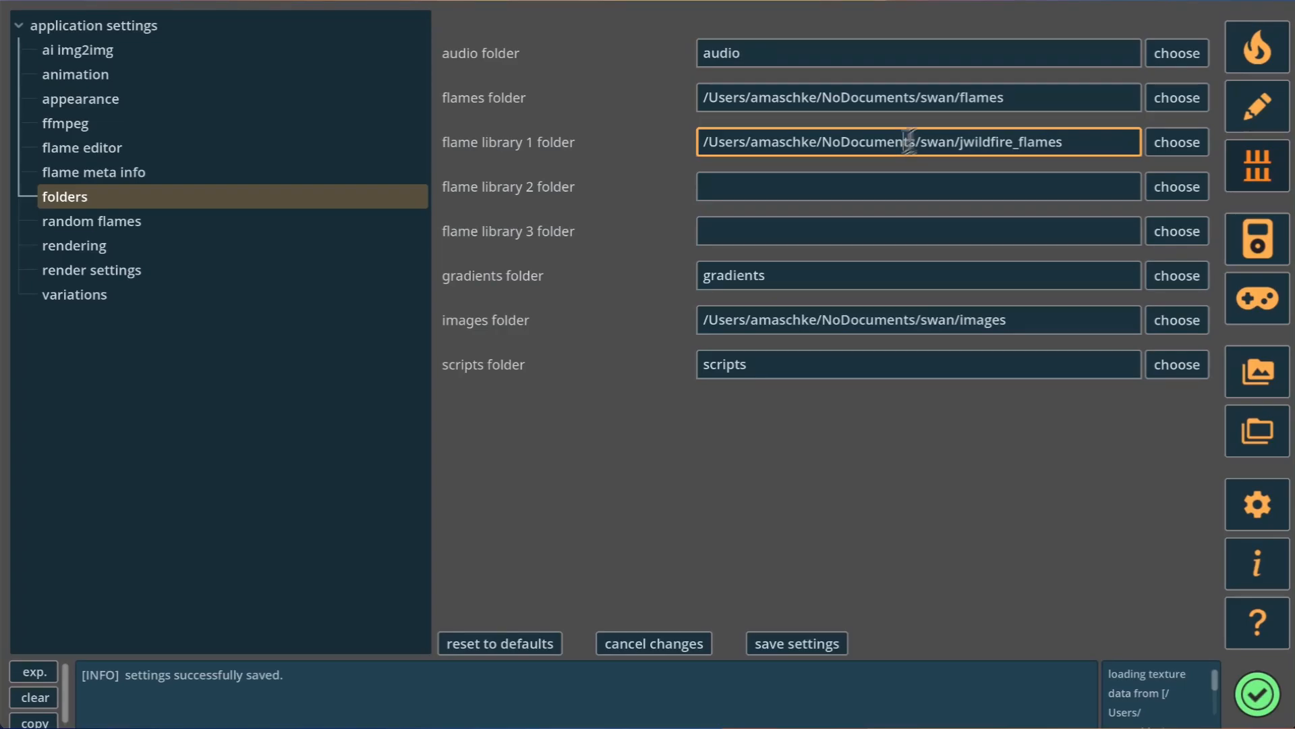
click(1020, 101)
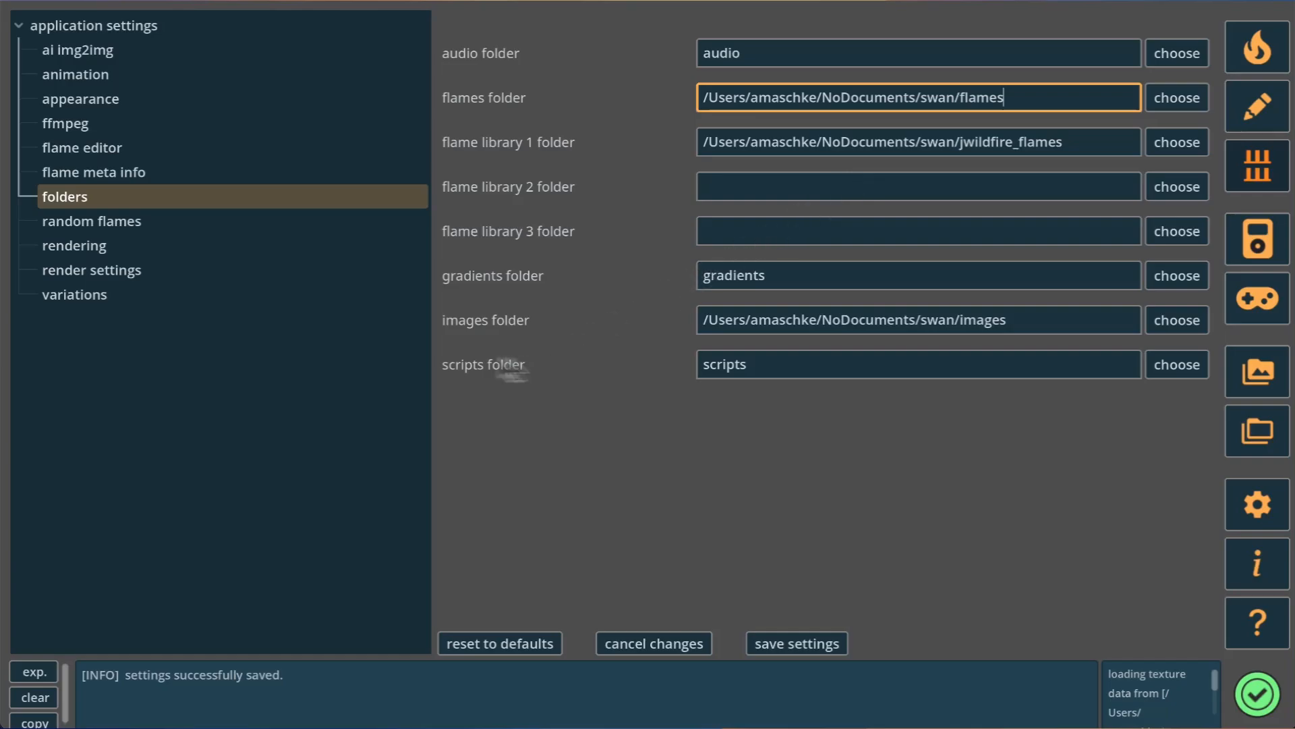
- View the random flames, rendering, render settings and variations categories of the application settings
click(152, 223)
click(138, 245)
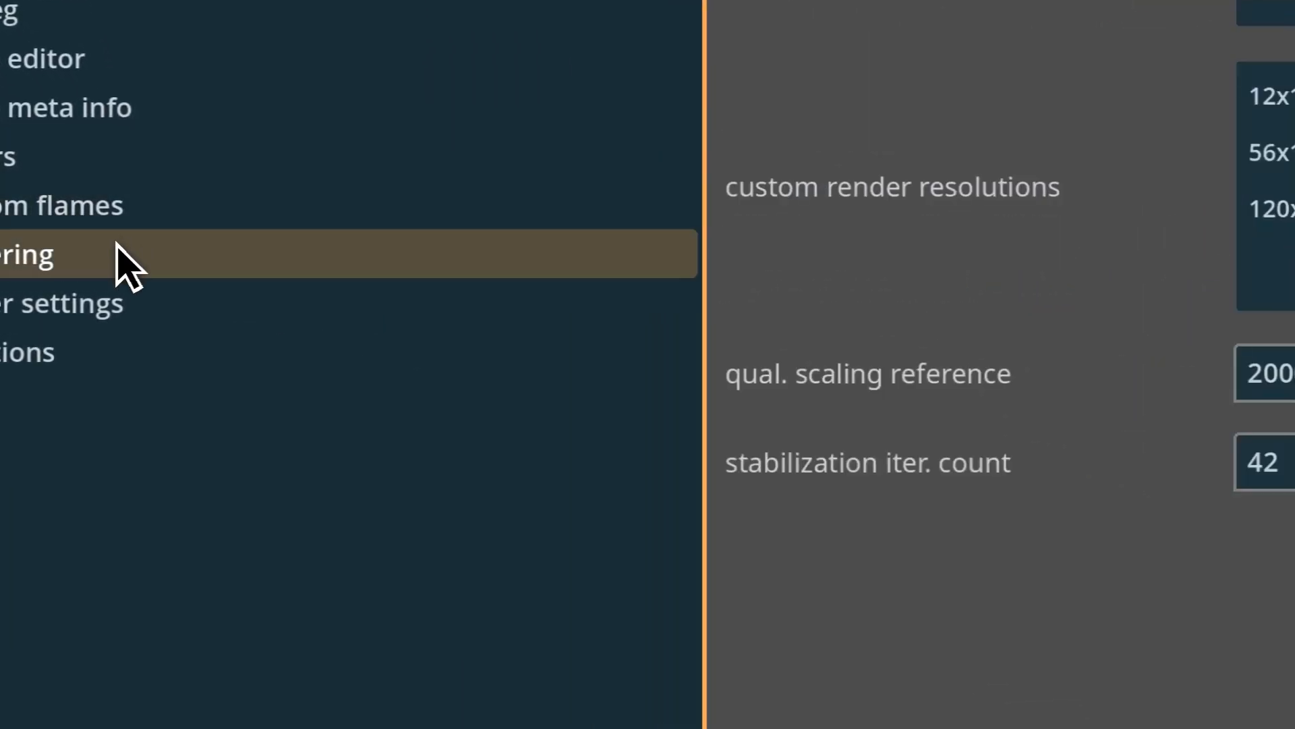
click(112, 314)
click(92, 372)
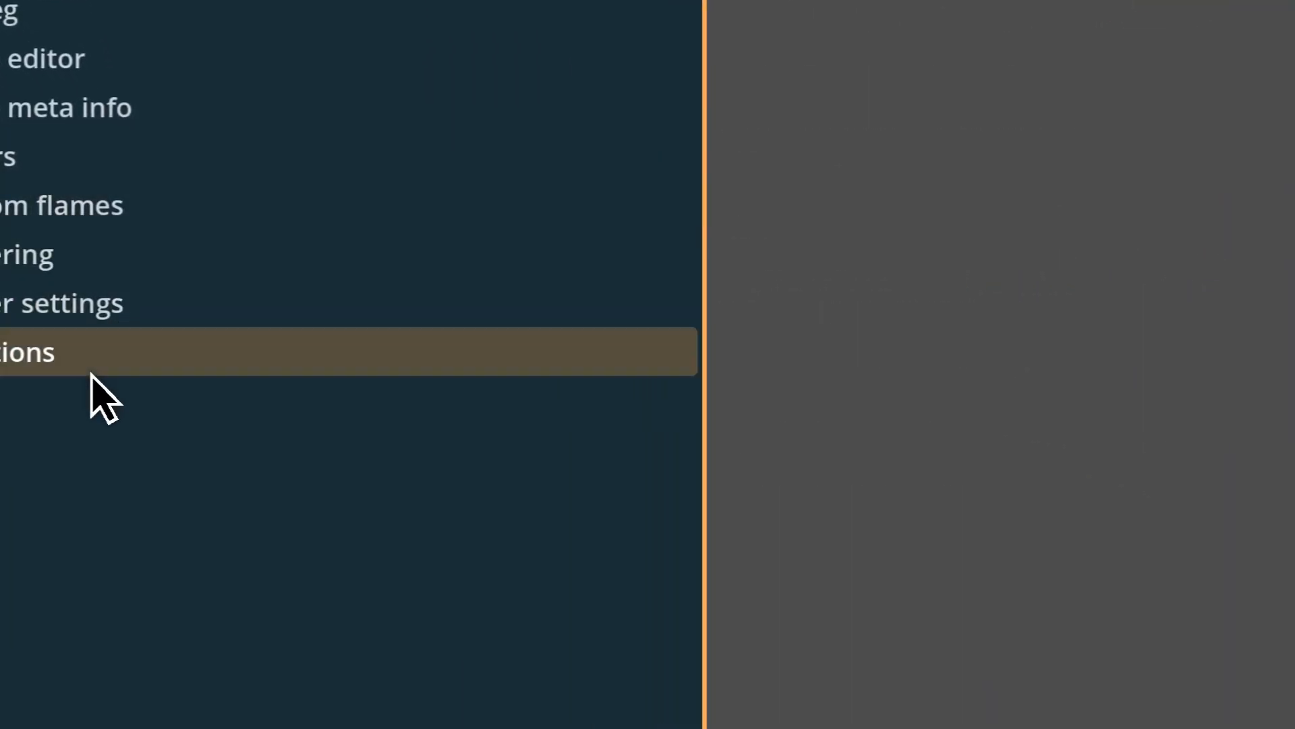